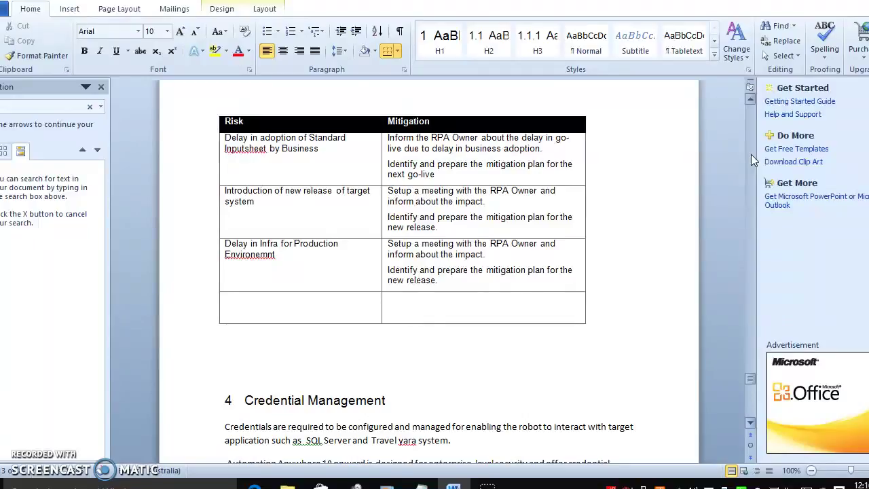
click(751, 155)
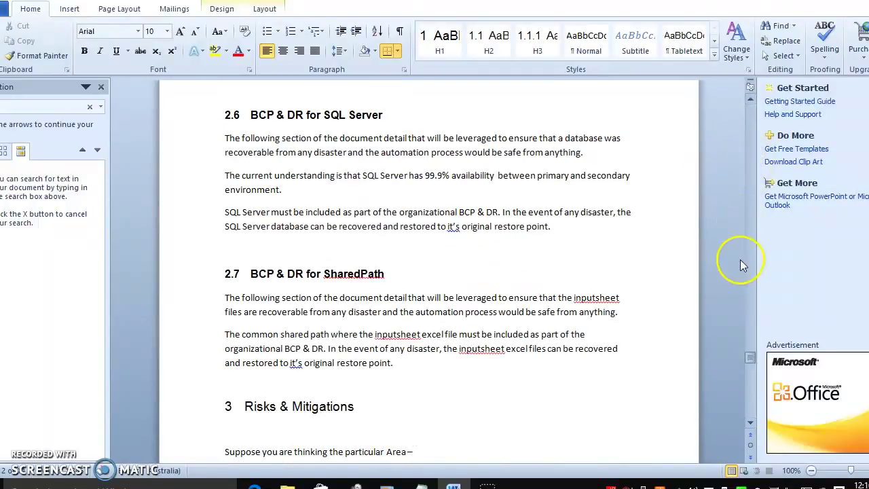
- Page up to BCP & DR sections 2.6/2.7, then back down to the 'AS part of SDD Risks' notes
click(750, 397)
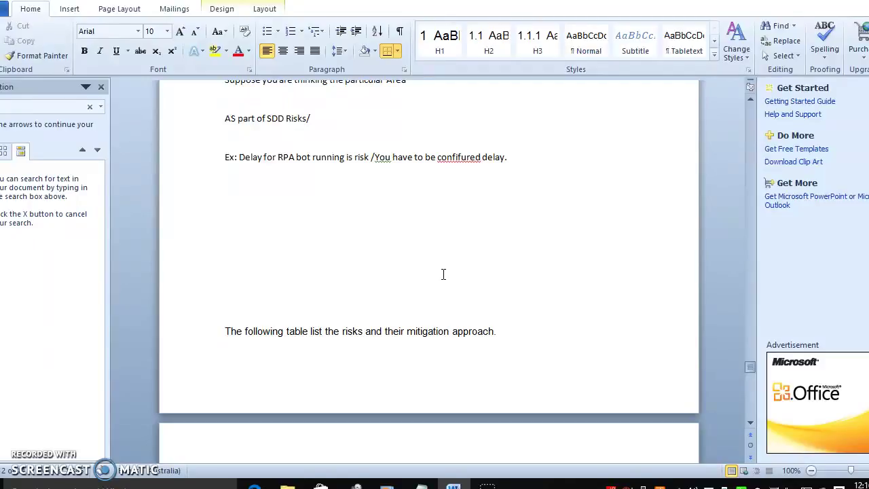
- Below the 'Ex: Delay…' line, type 'How and End to End RPA sDD and how SDD in RPA world' and 'SDD /'
click(392, 219)
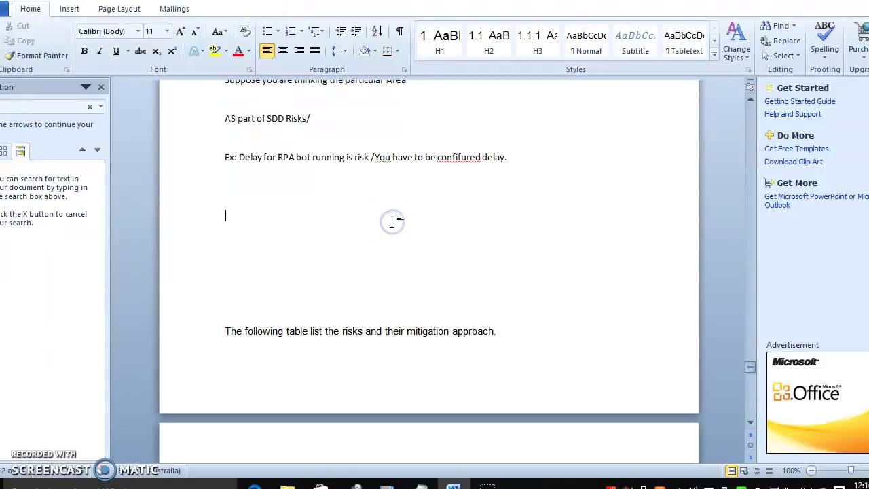
text(How and End to End )
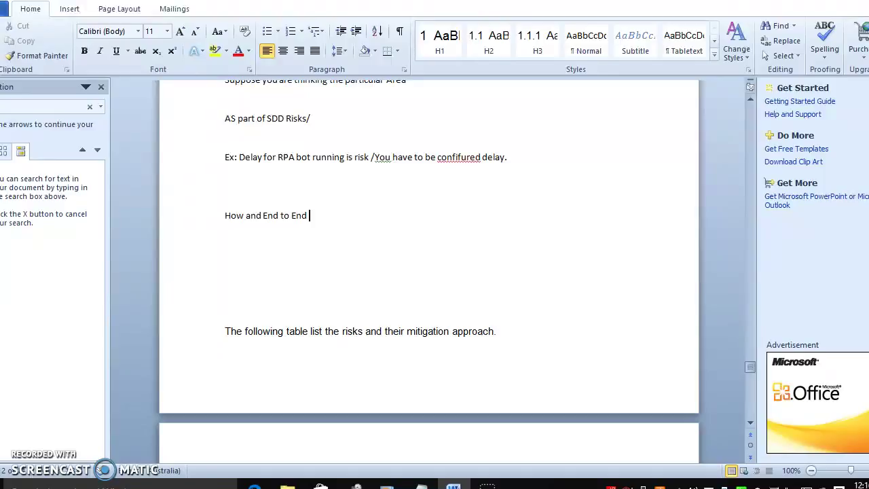
text(RPA sp)
text(DD )
text(an)
text(d how)
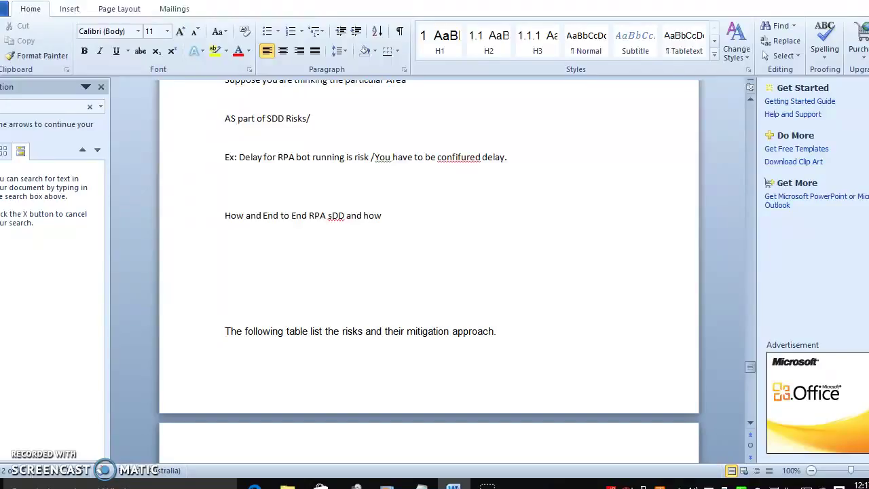
text(SDD in RPA world b)
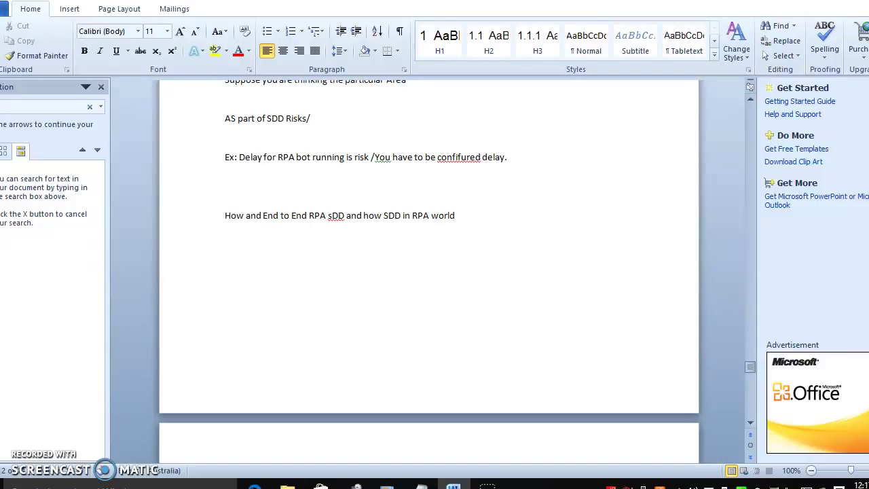
text(SDD)
- Insert blank lines under 'SDD /' and type 'Risk /Mitigation;' at the top of page 2
key(Return)
key(Down)
key(Down)
key(Down)
key(Down)
key(Down)
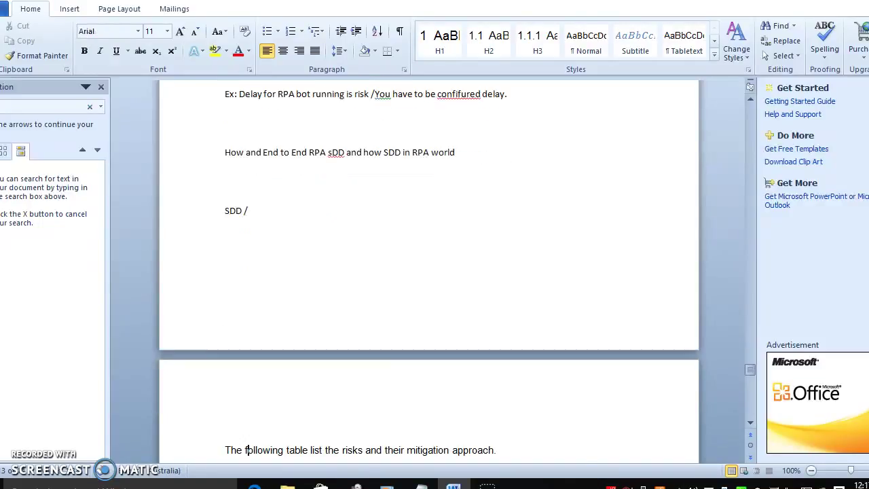
key(Up)
key(Up)
key(Up)
key(Up)
key(Up)
key(Up)
key(Up)
key(Up)
key(Up)
key(Up)
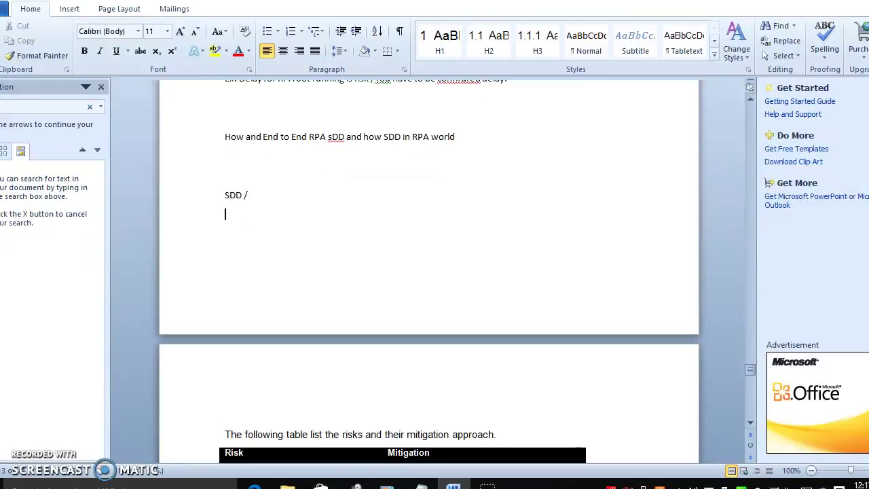
key(Return)
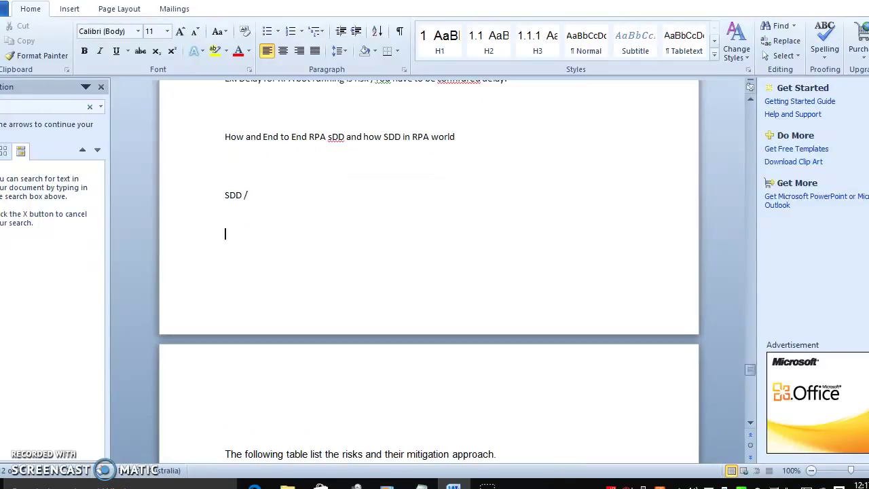
key(Down)
key(Down)
key(Down)
key(Down)
key(Down)
key(Down)
key(Down)
key(Down)
key(Down)
key(Up)
key(Up)
key(Up)
key(Up)
key(Up)
key(Up)
key(Up)
key(Up)
key(Up)
key(Up)
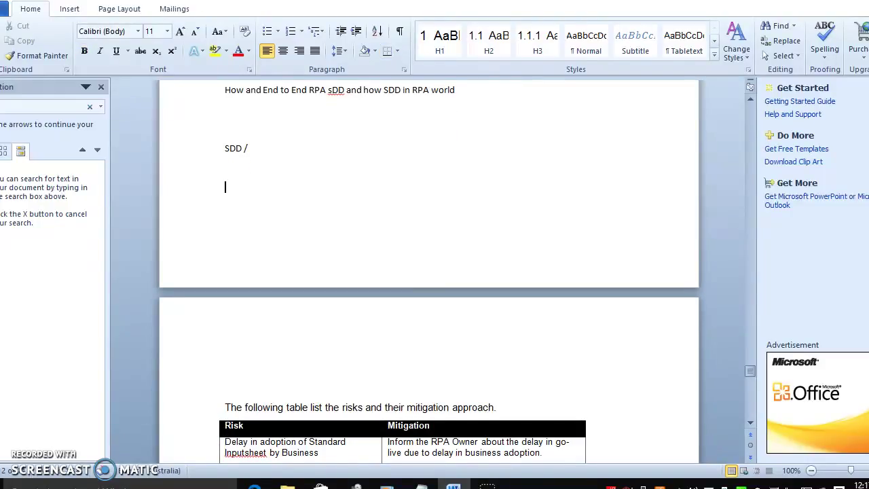
key(Return)
key(Return)
key(Return)
text(Risk /Mitigation;)
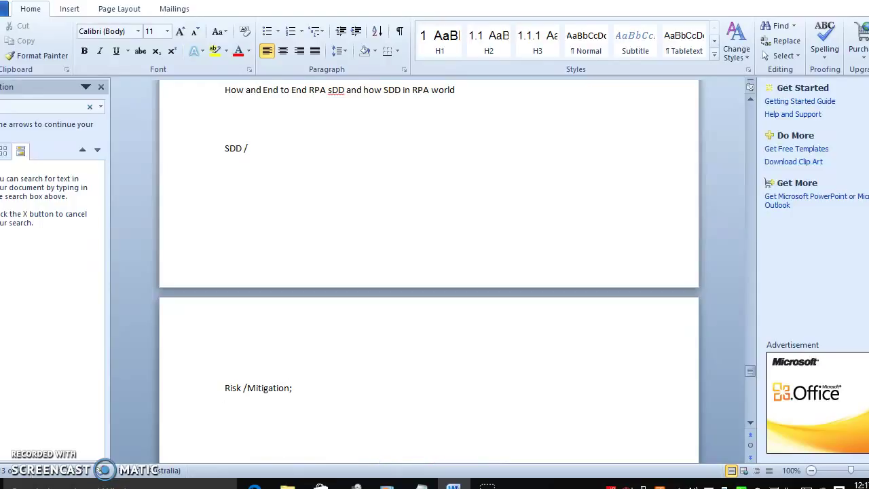
key(Return)
- Start an auto-numbered item '1. Delay -Mitigation' below Risk /Mitigation;
click(225, 418)
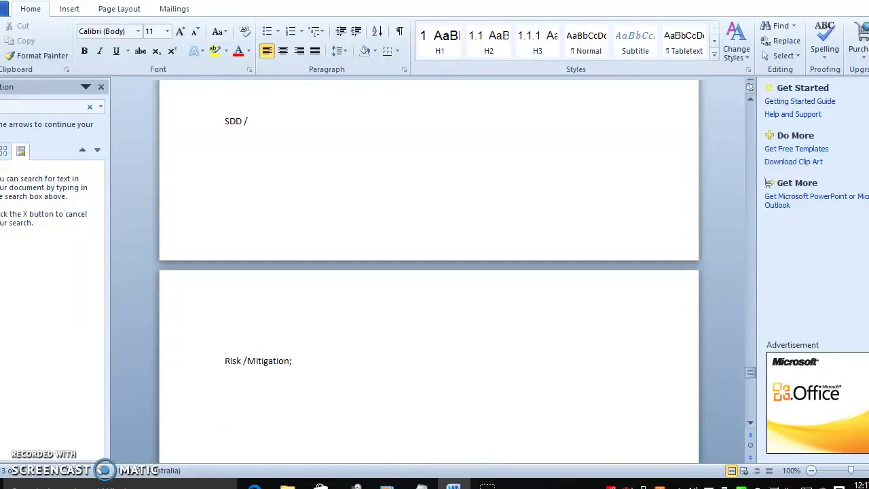
text(1. )
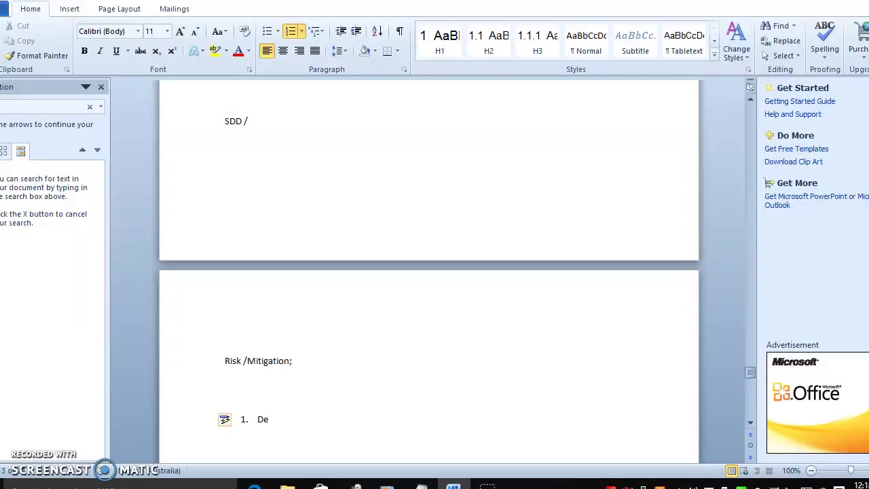
text(Delay -Mitigation)
key(Return)
key(Return)
key(Return)
key(Return)
key(Return)
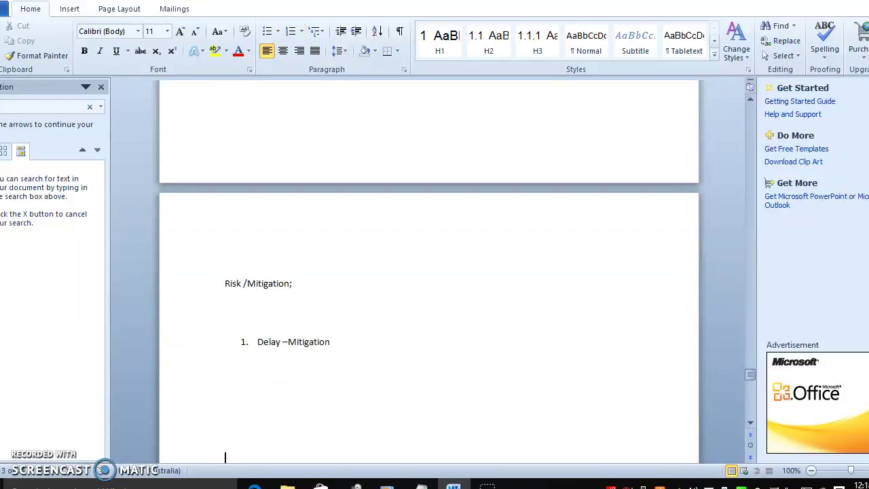
- Set the Delay –Mitigation item to 18 pt and append ' website –' to it
triple_click(310, 342)
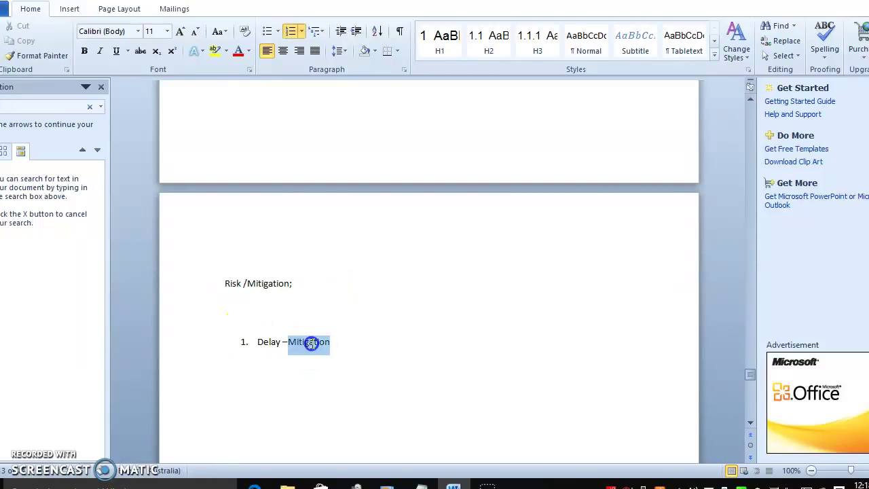
click(167, 31)
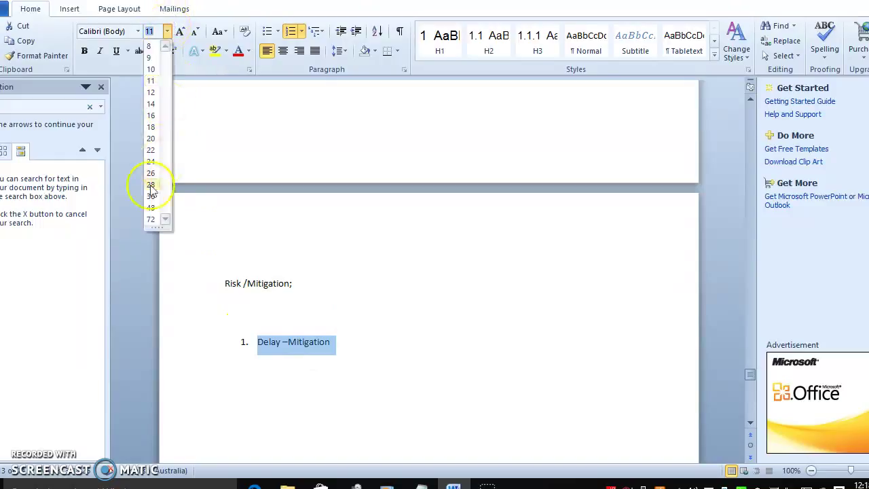
click(151, 127)
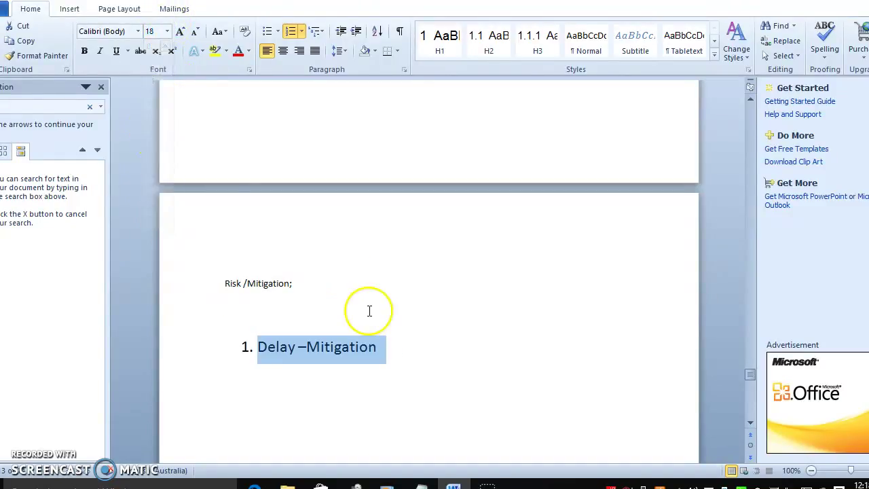
click(381, 352)
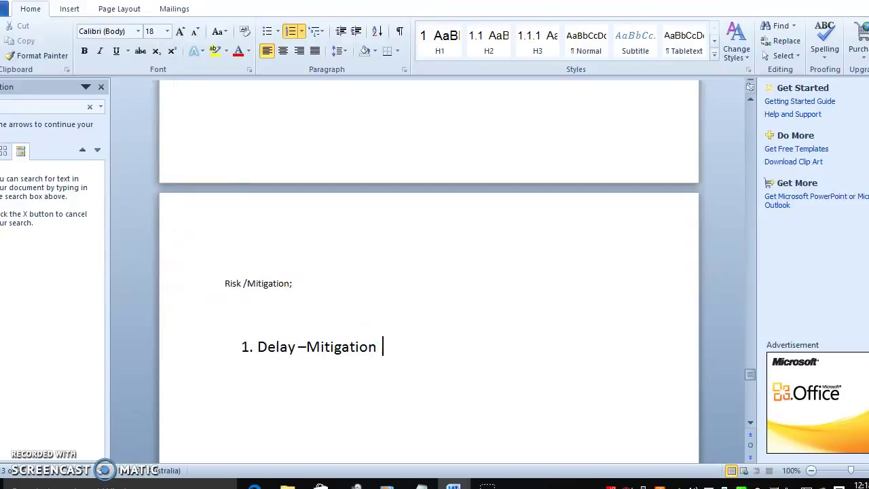
text(web)
text(site)
text( -)
key(Return)
key(Return)
key(Return)
key(Return)
key(Return)
key(Return)
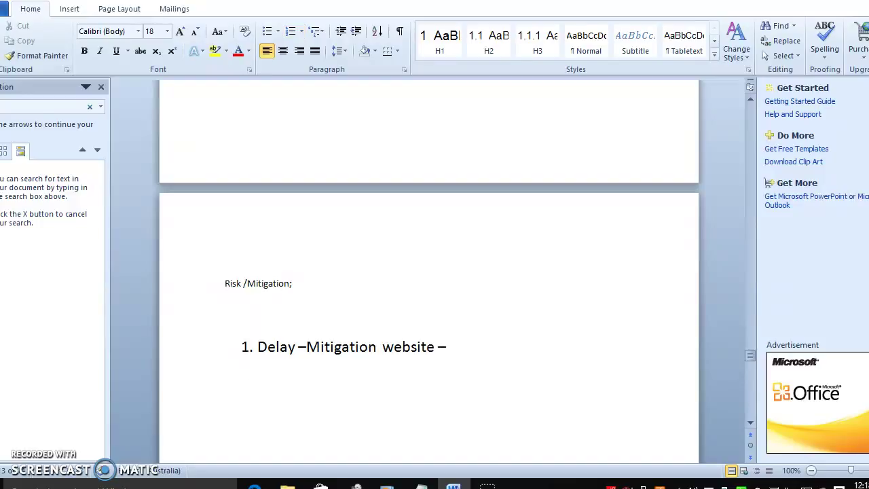
key(BackSpace)
key(BackSpace)
key(BackSpace)
key(BackSpace)
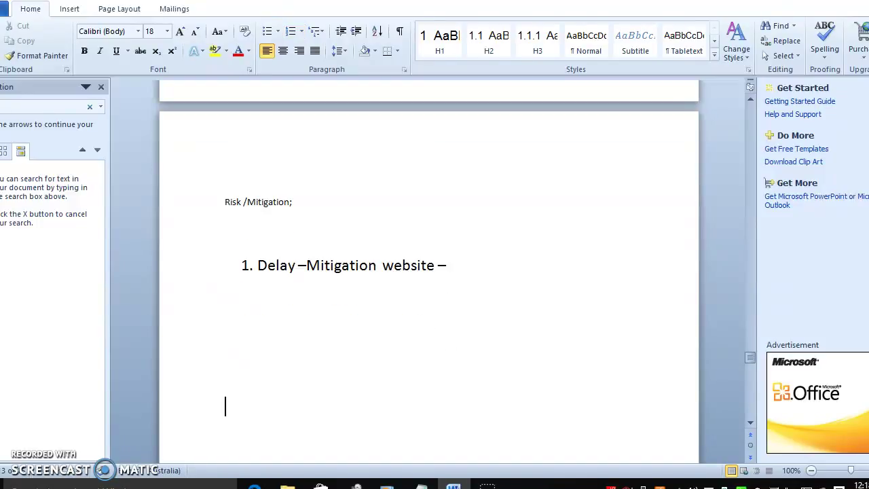
- Add the numbered item 'Delay –manaul or configurable delay based' and end the list
text(1. Delay )
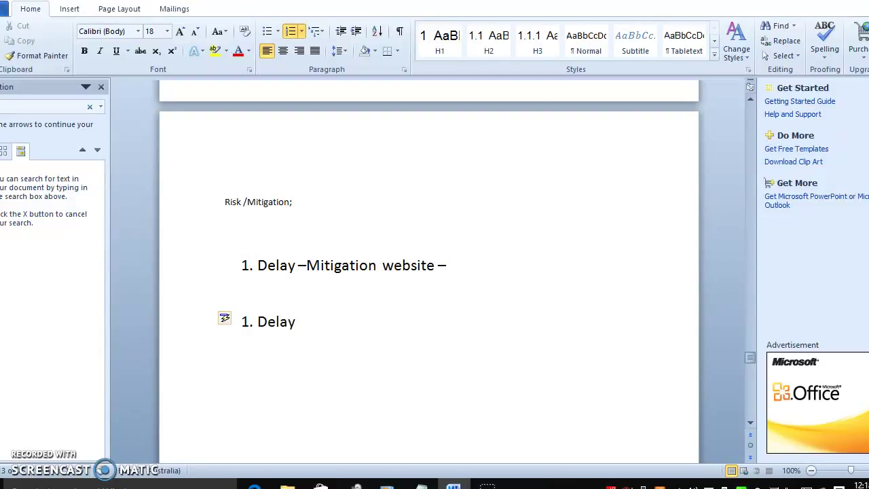
text(-manaul or)
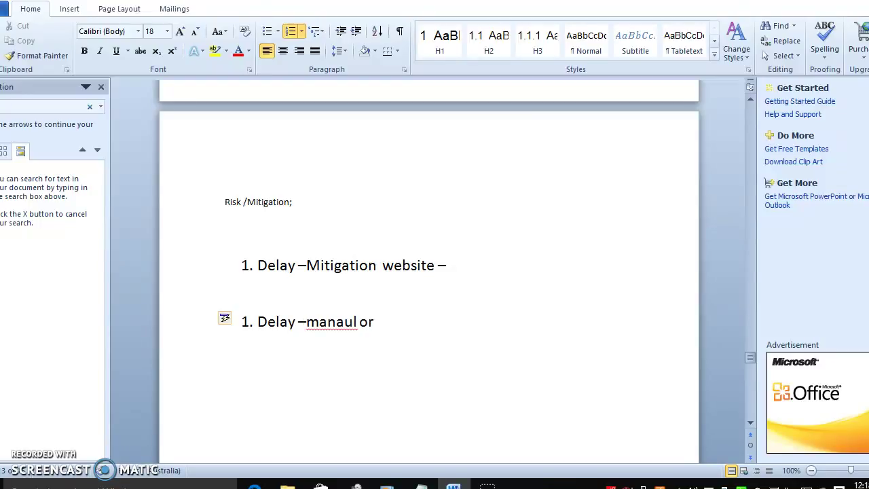
text( confgi)
key(BackSpace)
key(BackSpace)
text(igurable d)
text(elay )
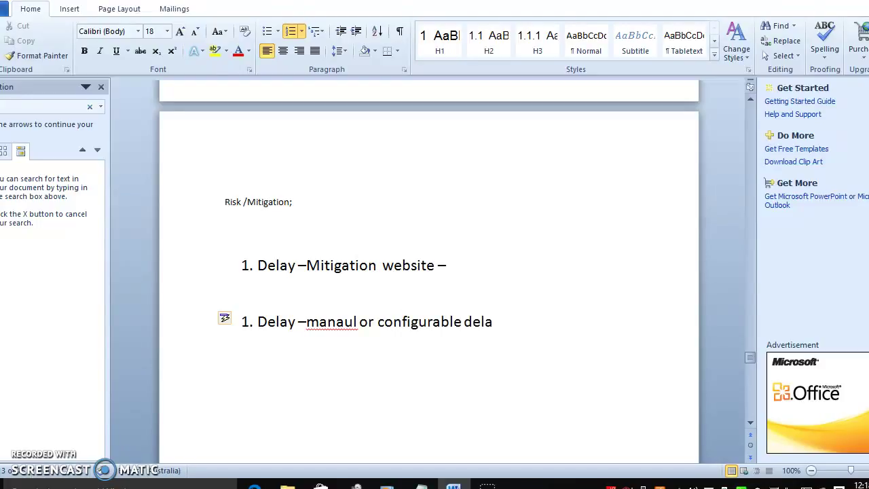
text(based)
key(Return)
key(Return)
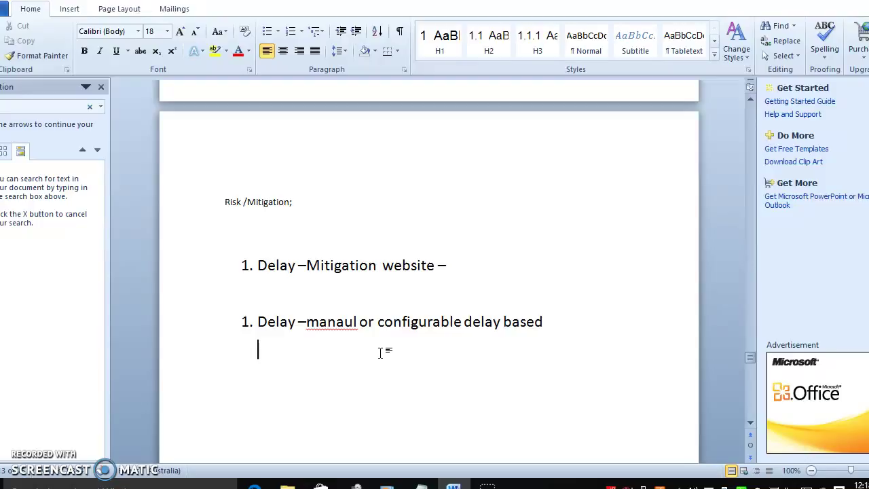
key(Return)
key(BackSpace)
key(Return)
- Type the note lines '2 fields' and 'Some other pages' without auto-numbering
text(2 fields)
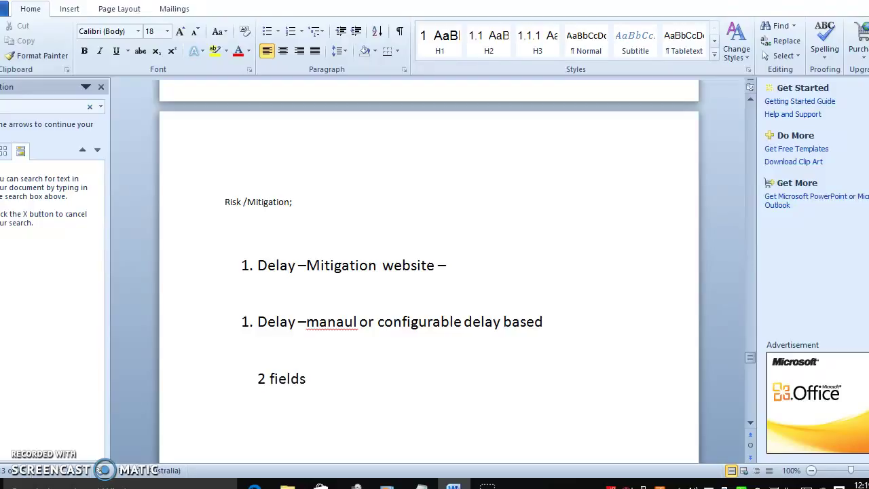
key(Return)
key(BackSpace)
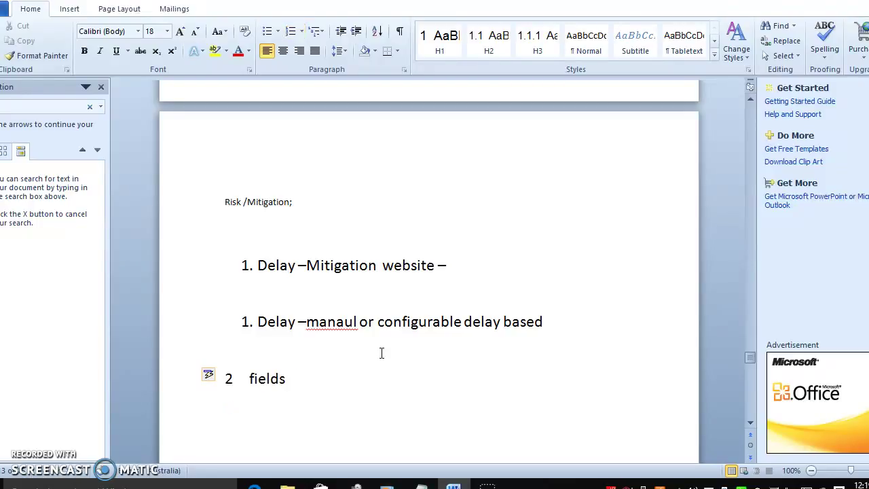
text(Some oth)
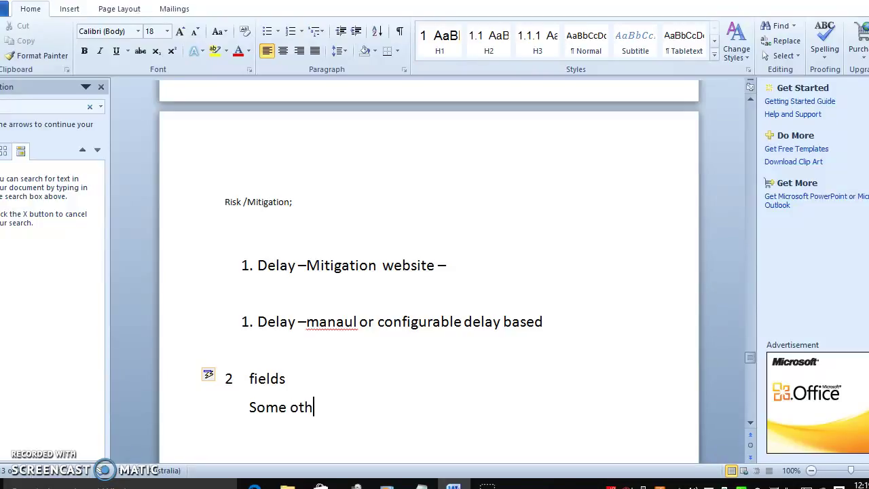
text(er pages)
key(Return)
key(Return)
key(Return)
key(BackSpace)
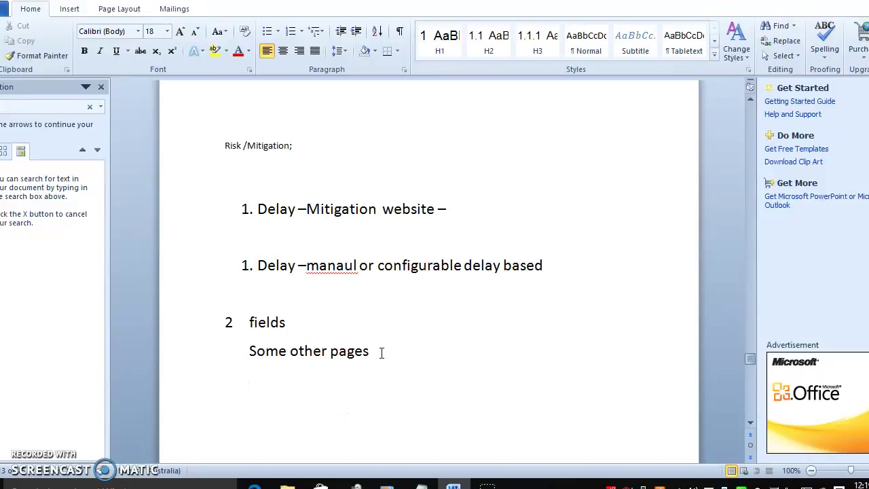
- Clear stray characters and begin the line '2 sec or 3 seconds' below Some other pages
text(30)
key(BackSpace)
key(BackSpace)
text(cpu)
key(BackSpace)
key(BackSpace)
key(BackSpace)
key(Return)
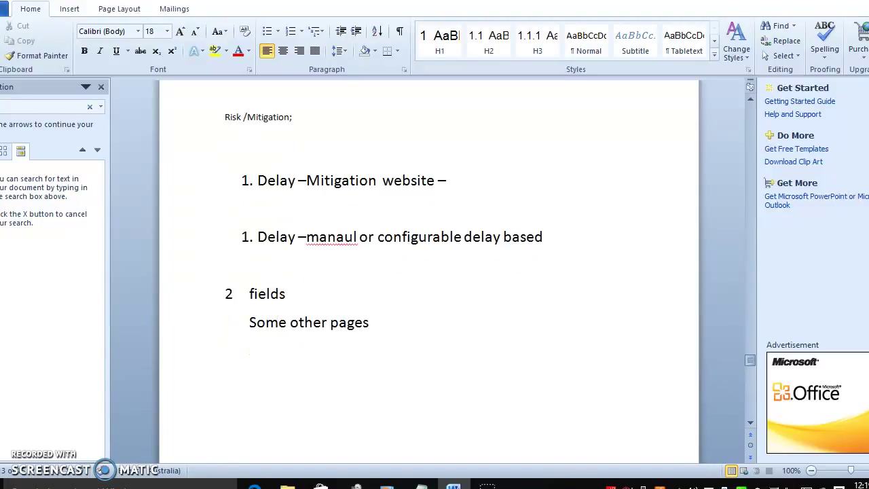
text(2 sec)
text( or 3 sce)
key(BackSpace)
key(BackSpace)
- Finish '3 seconds' and add the line 'you can control' beneath it
text(econds)
key(Return)
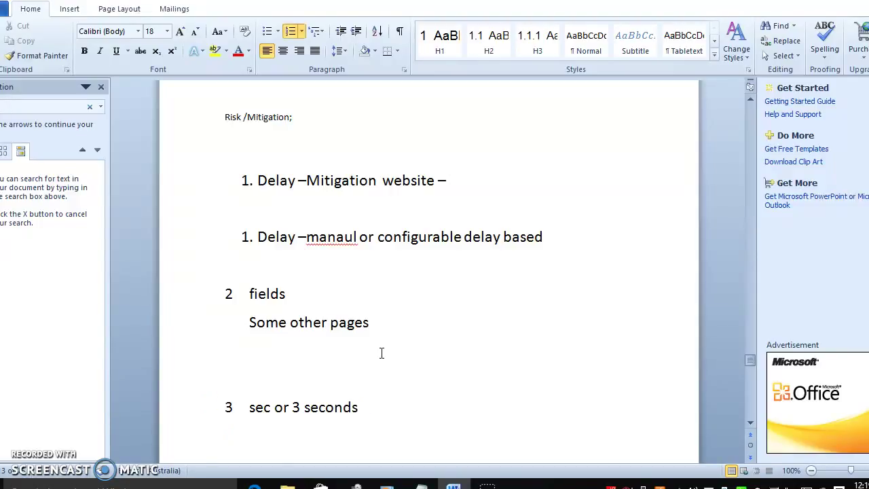
key(Return)
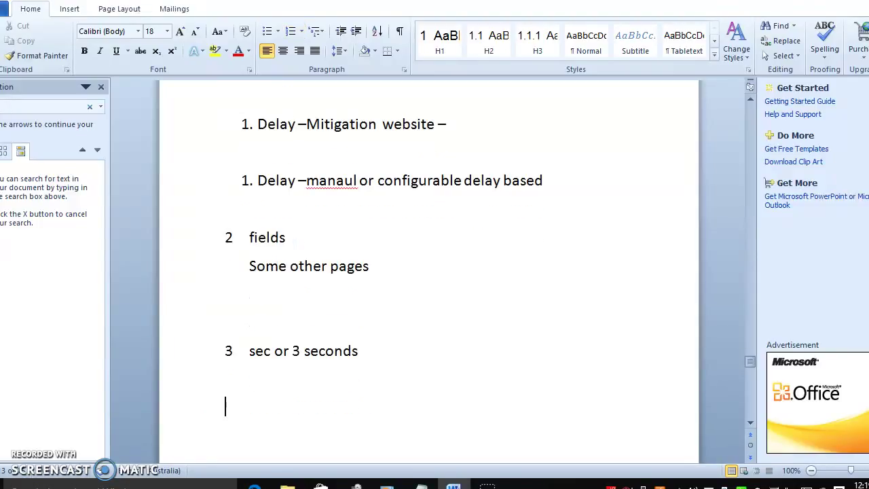
text(you can control)
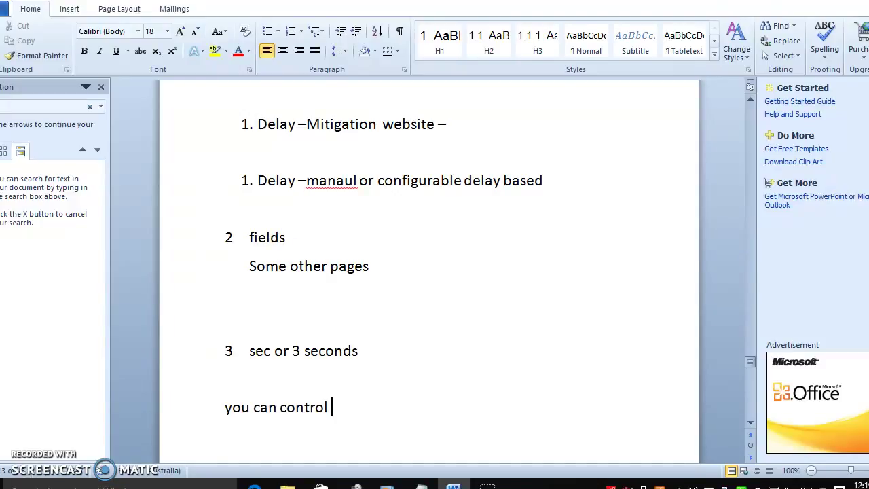
- Add the lines 'Delay –criteria' and 'How delay will be', correcting typos
key(Return)
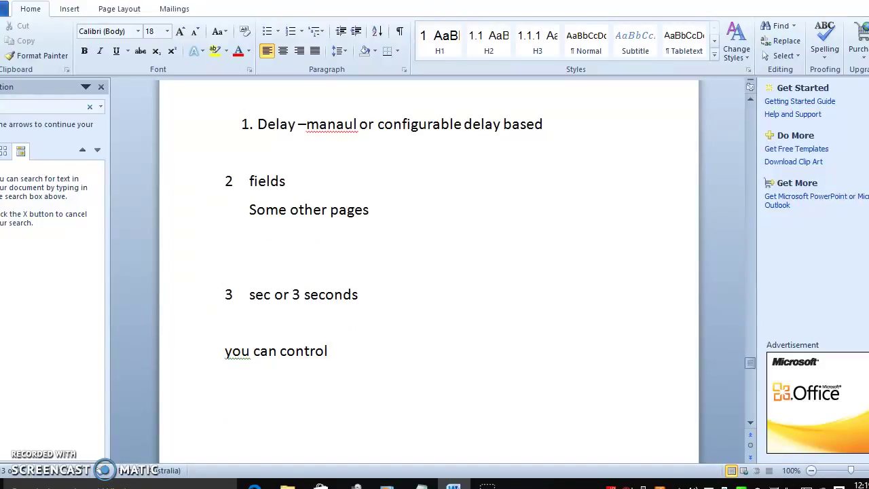
text(it will)
key(BackSpace)
key(BackSpace)
key(BackSpace)
key(BackSpace)
key(BackSpace)
key(BackSpace)
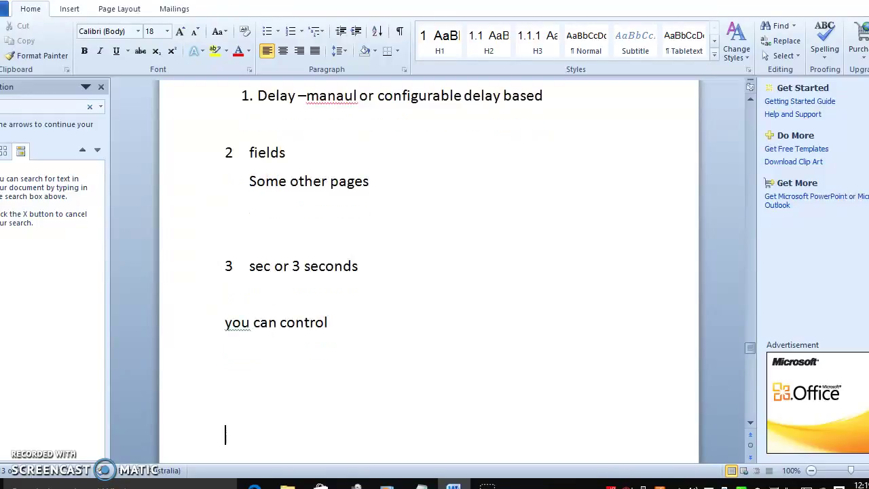
text(Delay -criterial)
key(BackSpace)
key(Return)
key(Return)
key(Return)
key(Return)
key(BackSpace)
text(How)
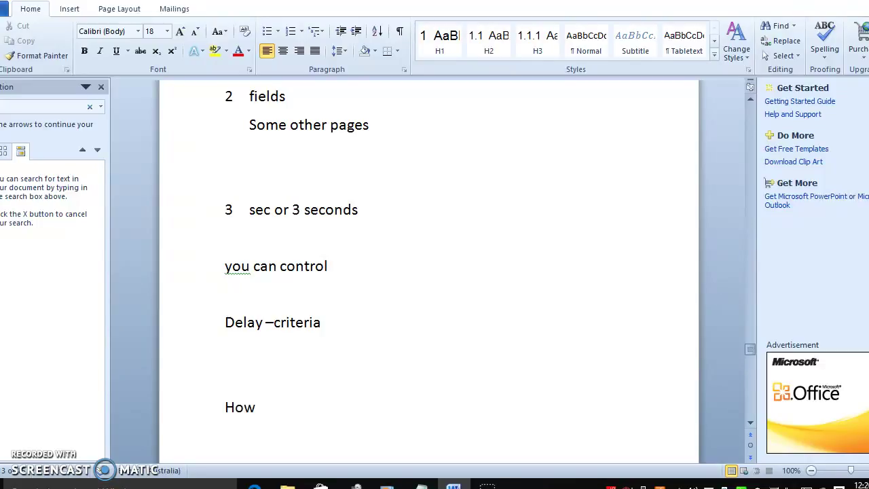
text( delay will be)
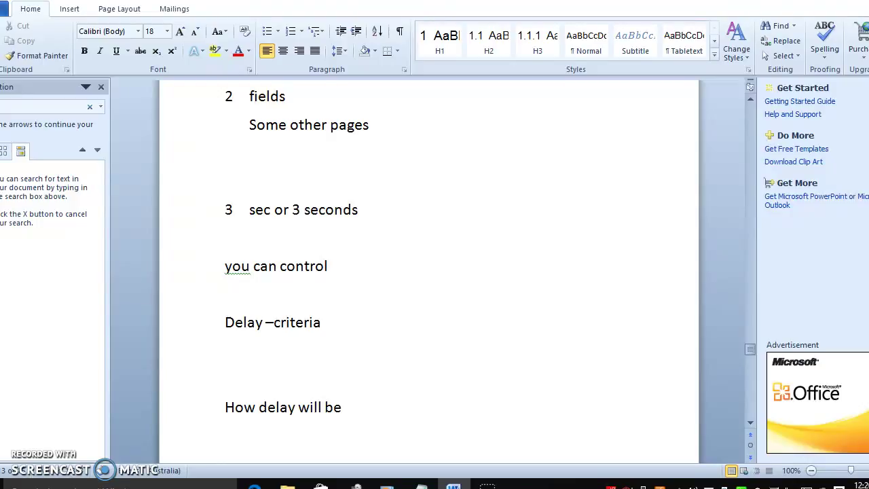
- Dismiss the Sticky Keys prompt and type the lines 'AA' and 'D' on page 2
key(shift)
key(shift)
key(shift)
key(shift)
key(shift)
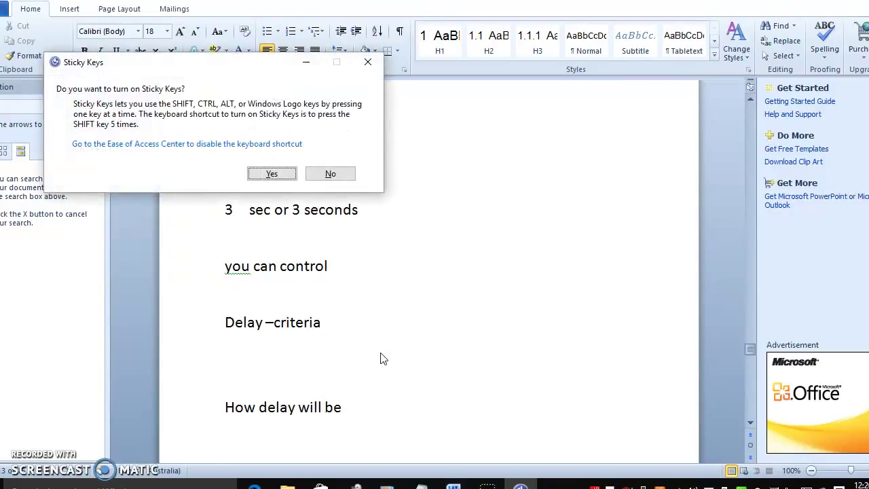
key(Return)
key(Return)
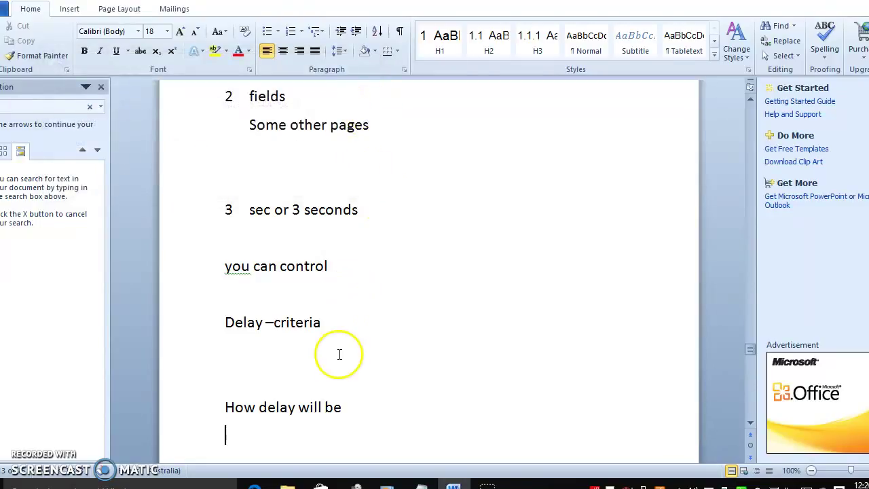
key(Return)
key(Return)
key(Return)
key(Return)
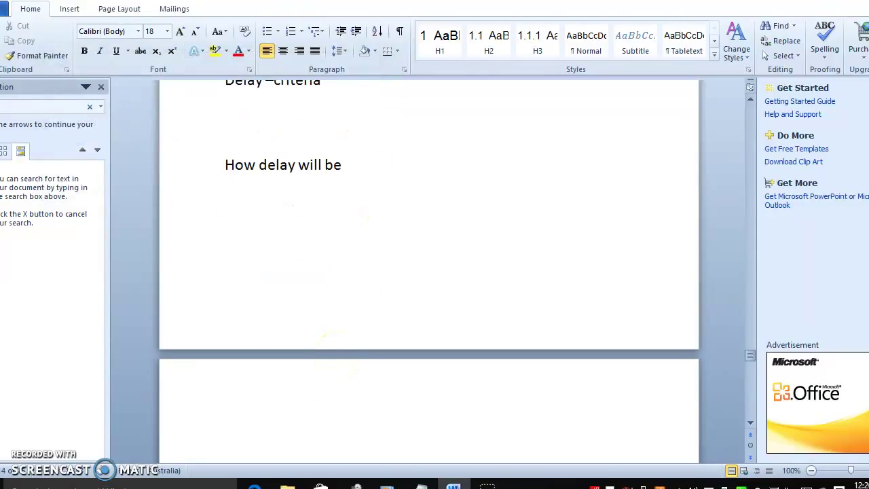
key(Return)
key(Return)
key(BackSpace)
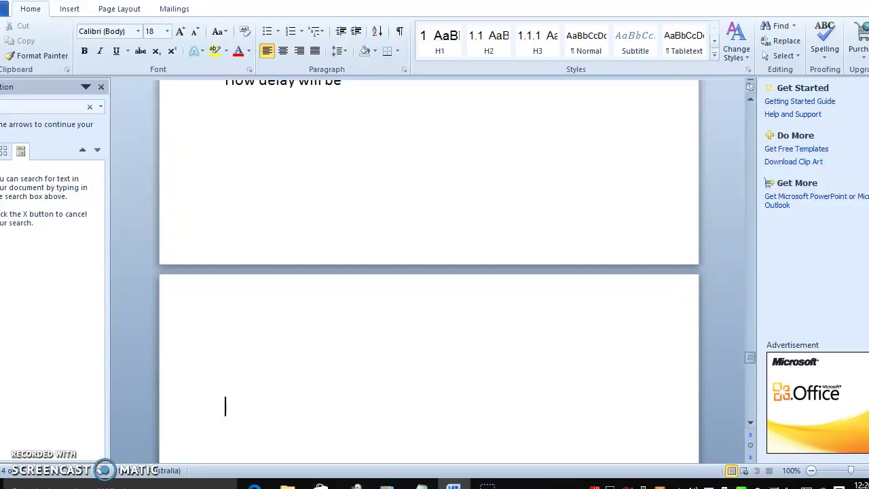
text(AA)
key(Return)
scroll(429, 305, down, 1)
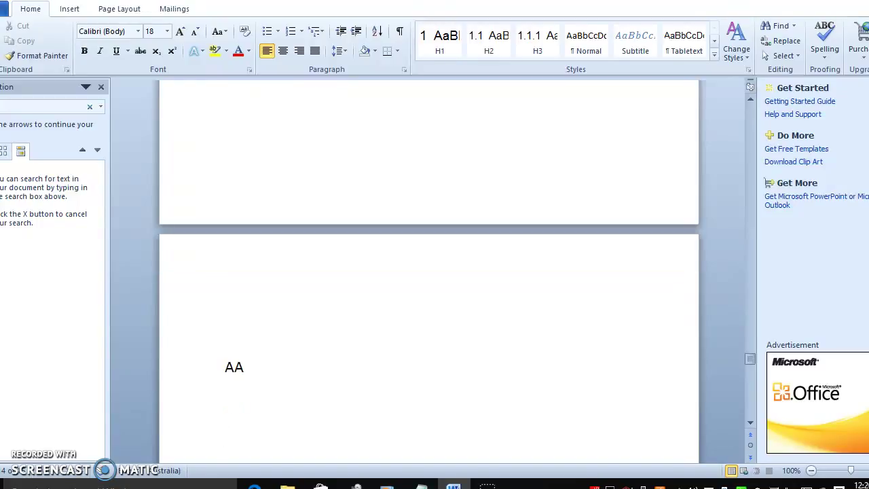
text(D)
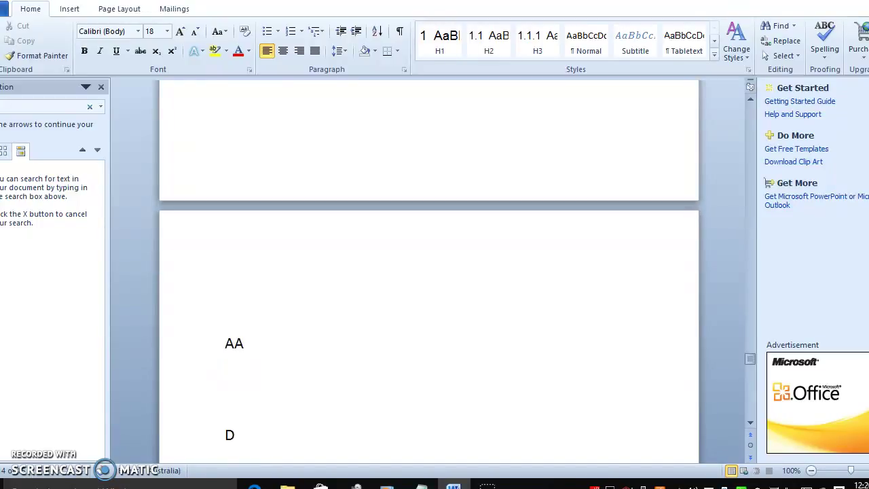
key(Return)
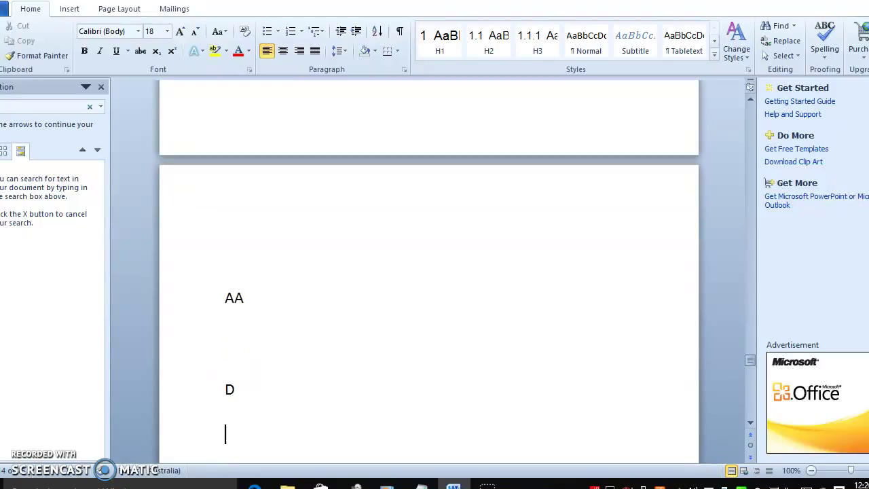
- Add the lines 'TEST ENVIRONMENT _' and 'CTRL C AND CTRL V', fixing typos
text(TEST)
text( ENV)
key(BackSpace)
text(NVIRO)
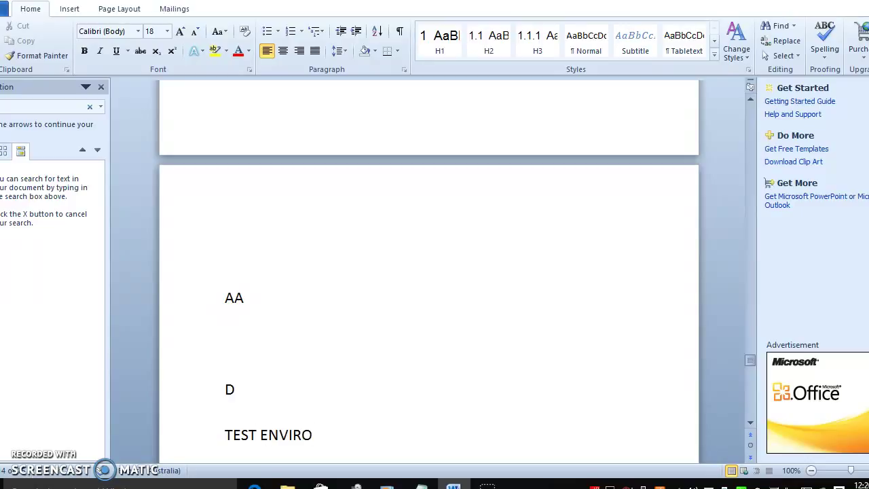
text(NMENT _)
key(Return)
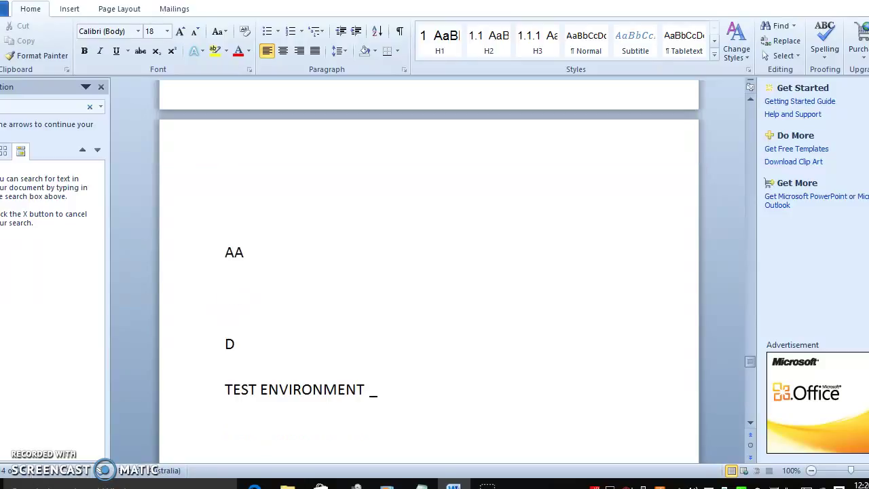
text(CTRCL)
key(Return)
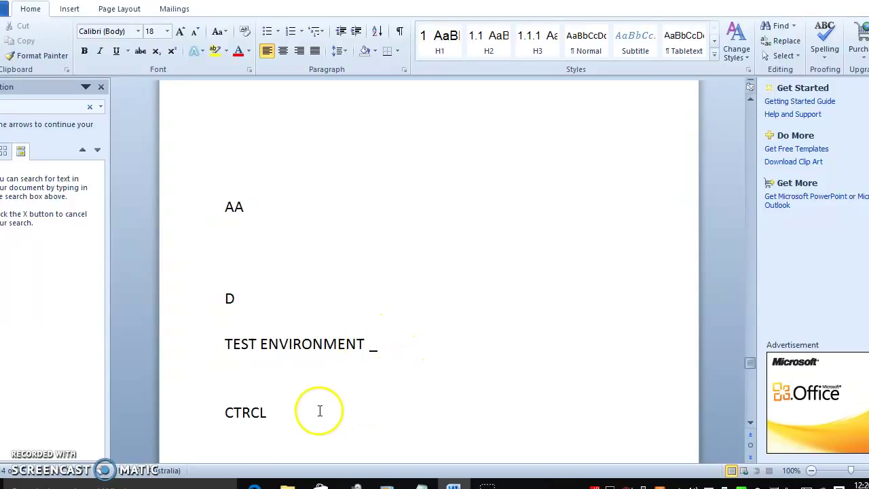
click(265, 413)
key(BackSpace)
key(BackSpace)
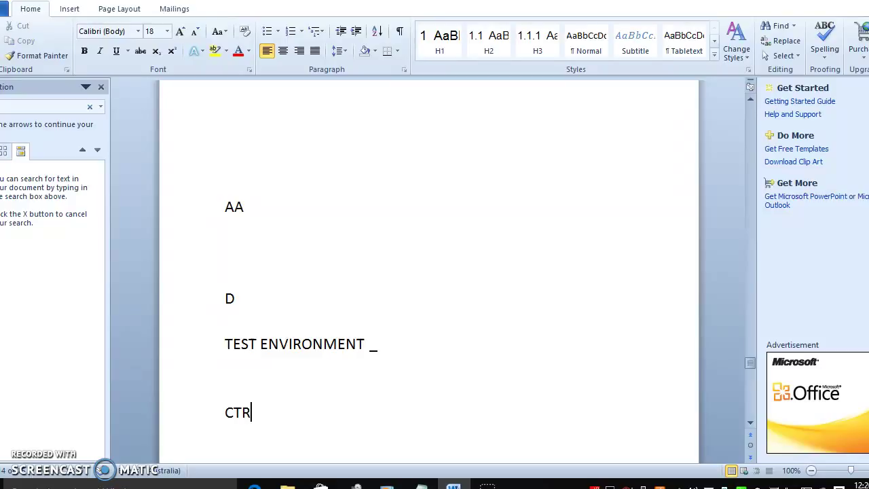
text(L C AND CTR)
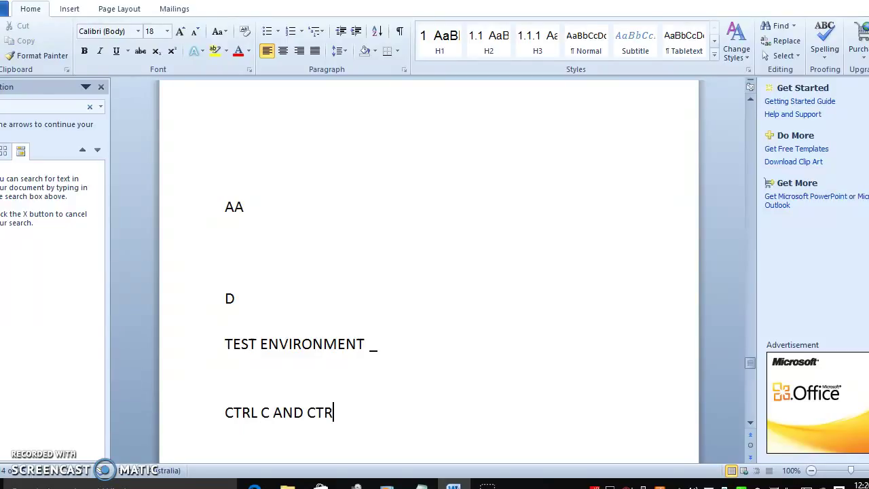
text(L V)
key(Return)
- Type the line 'MINIMUM DELAY WILL BE CALCULATED >' below CTRL C AND CTRL V
scroll(428, 272, down, 1)
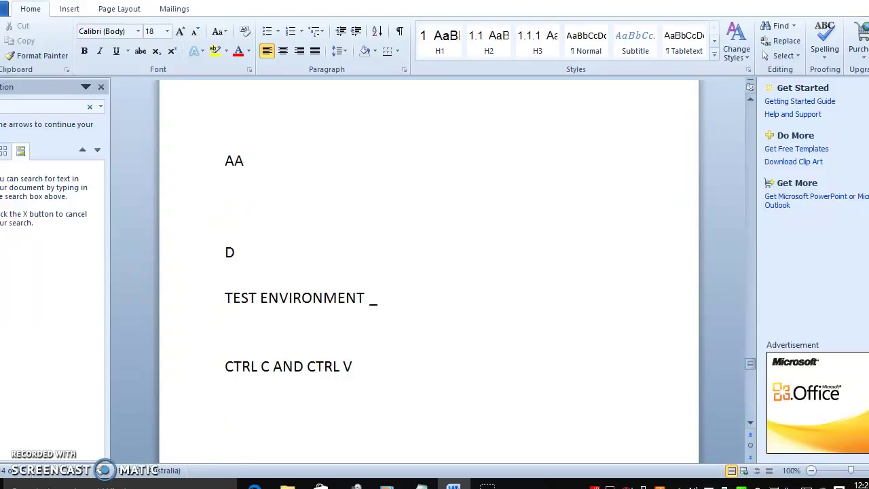
key(shift+Right)
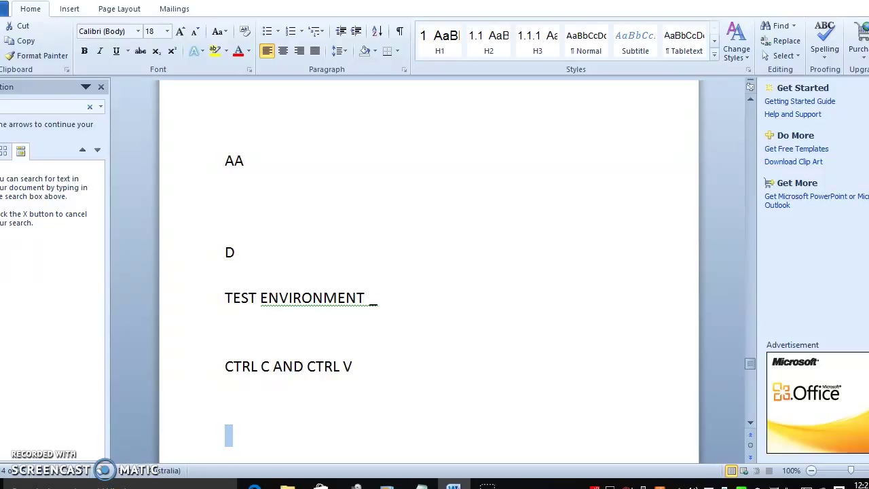
click(248, 415)
text(MINIMUS)
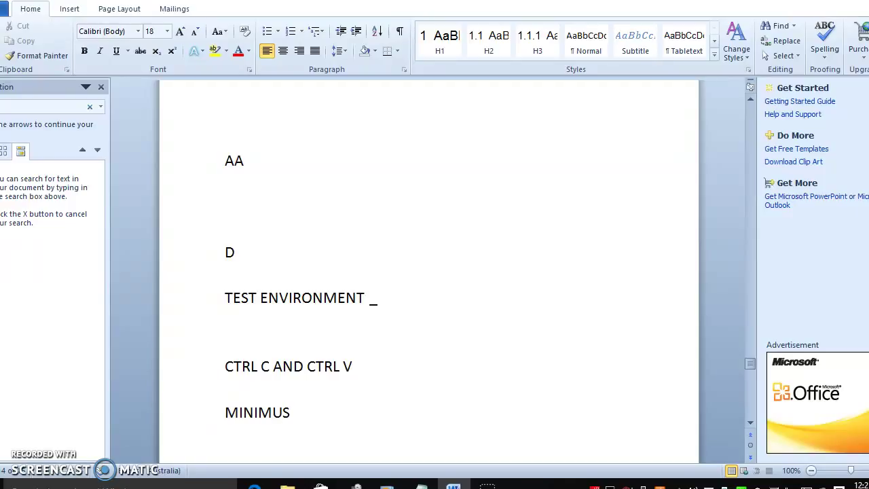
key(BackSpace)
text(M ELAY)
key(BackSpace)
key(BackSpace)
key(BackSpace)
key(BackSpace)
text(DELAY WILL BE C)
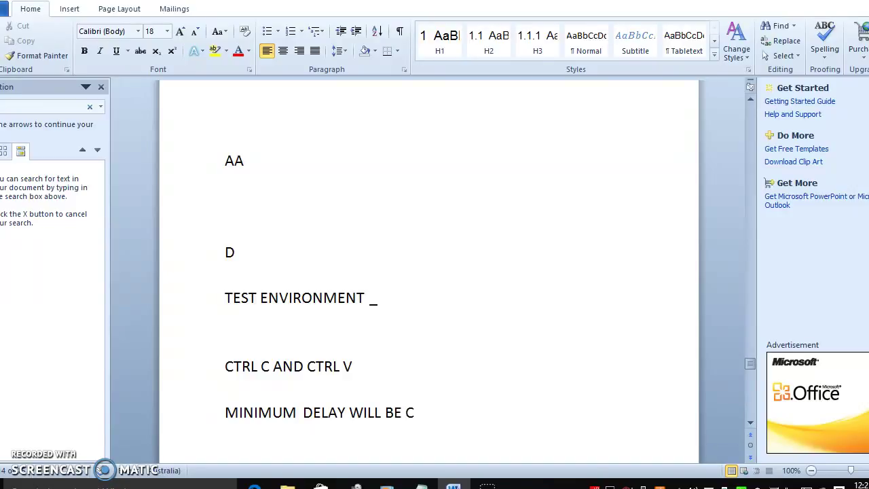
text(ALCULATED >)
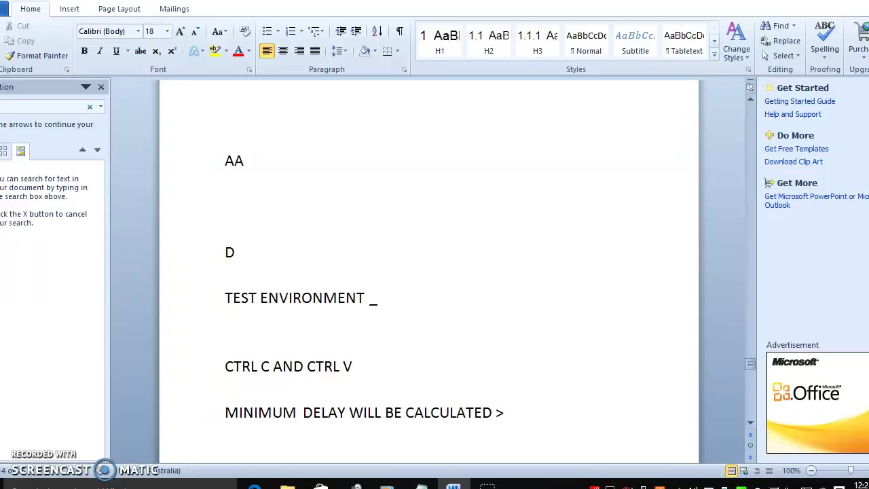
key(Return)
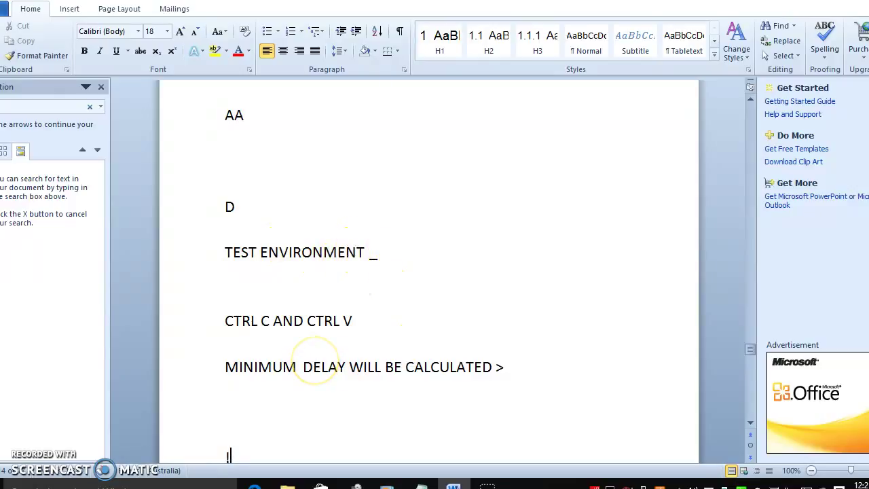
- Add the symbol lines '@%', '!%~~' and '!%' after the minimum-delay note
text(@%)
key(Return)
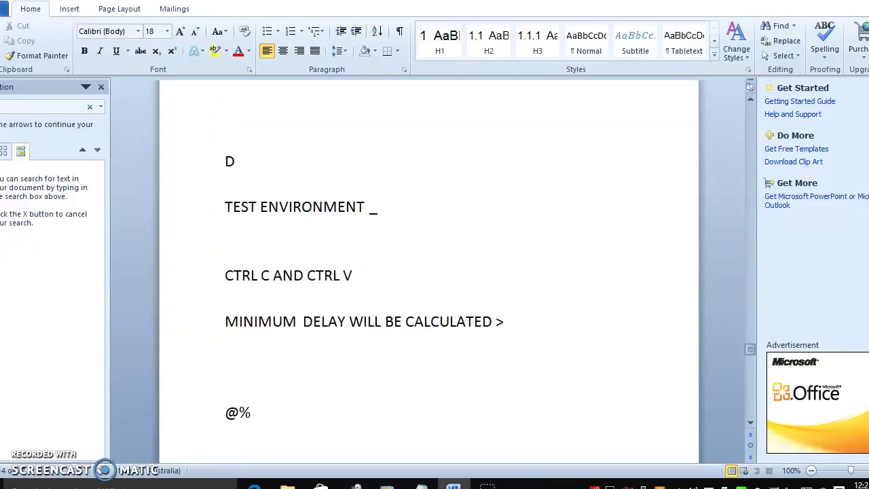
text(!%)
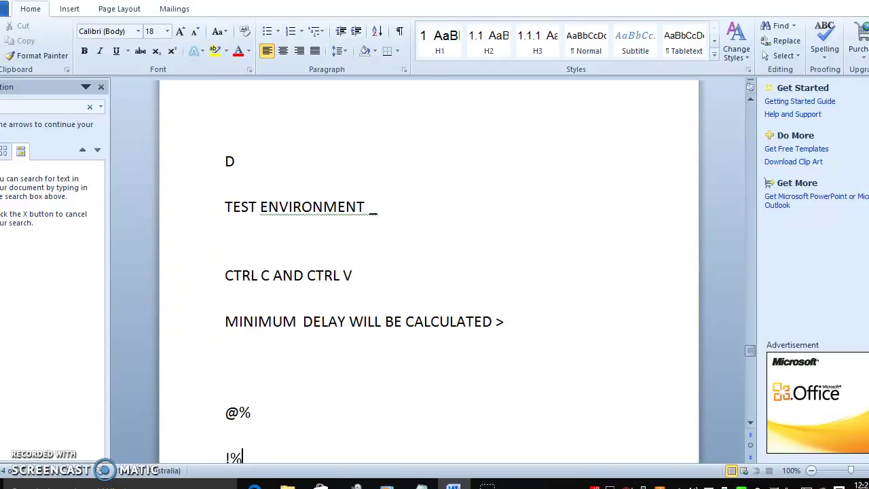
text(~~)
key(Return)
text(!%)
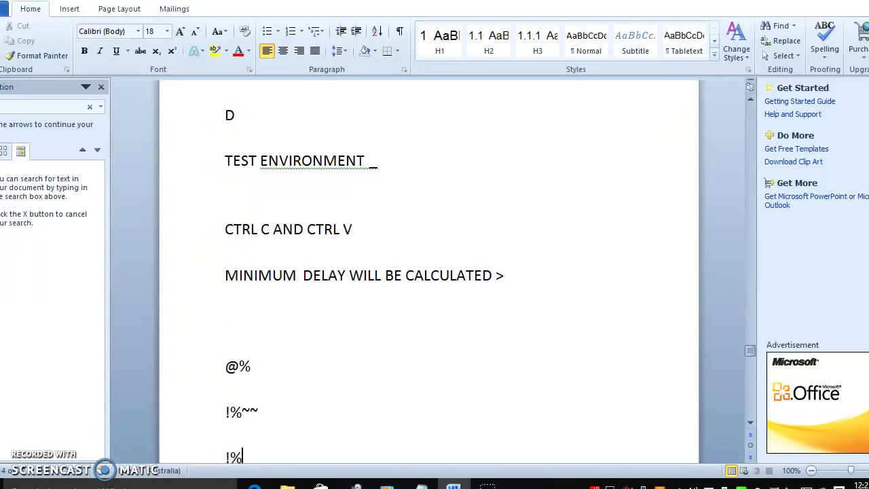
text(~)
key(BackSpace)
key(BackSpace)
text(!%)
key(Return)
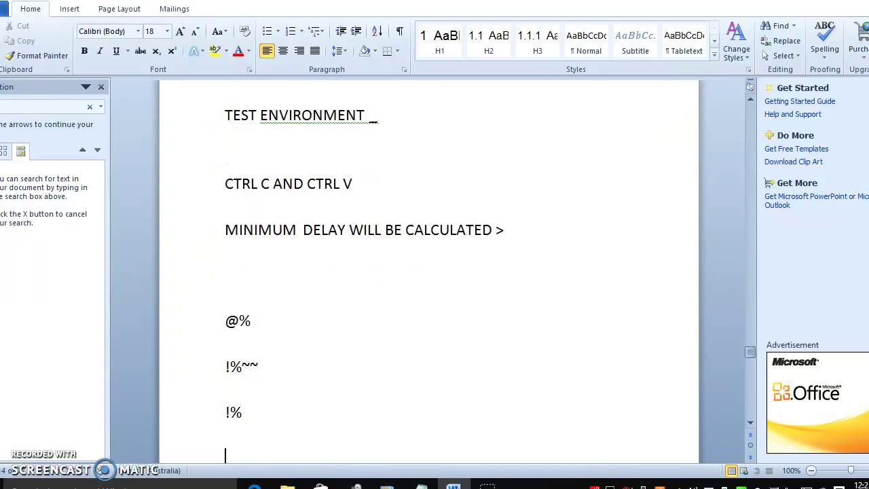
- Type 'FIFTEEN' and a 'FIFTERR' line beneath it, removing stray characters
text(G)
key(BackSpace)
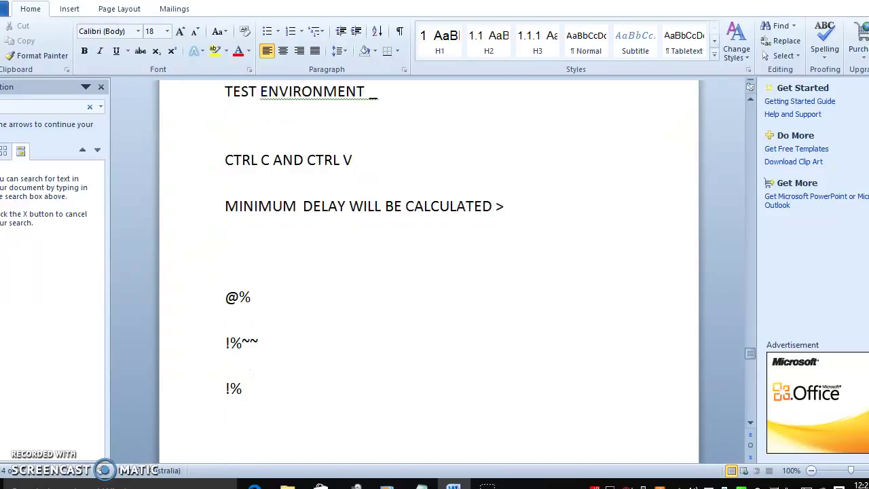
text(FIFTEEN)
key(Return)
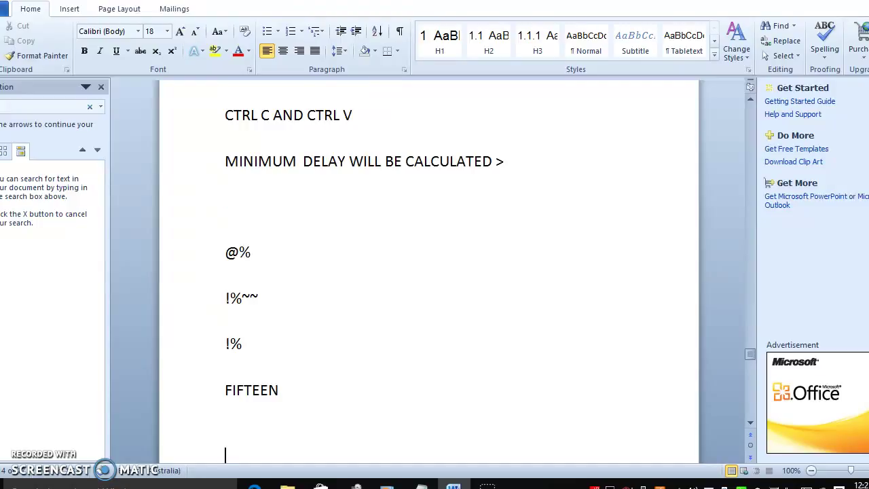
text(!%)
key(BackSpace)
key(BackSpace)
text(FIFTERRN)
key(BackSpace)
scroll(429, 272, down, 5)
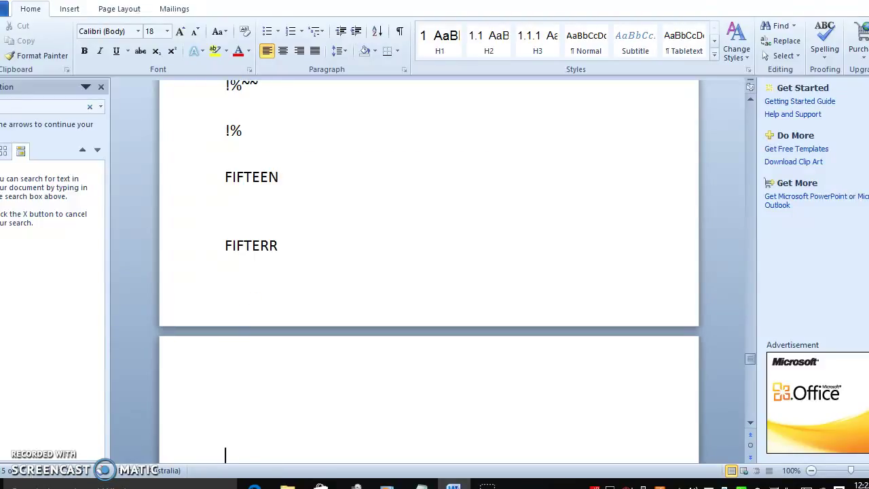
- Type the lines 'ONE CHAR TWENTY FIVE MS' and '!TEN TWO FIFTY MS' on the new page
text(ONE CHAR @%)
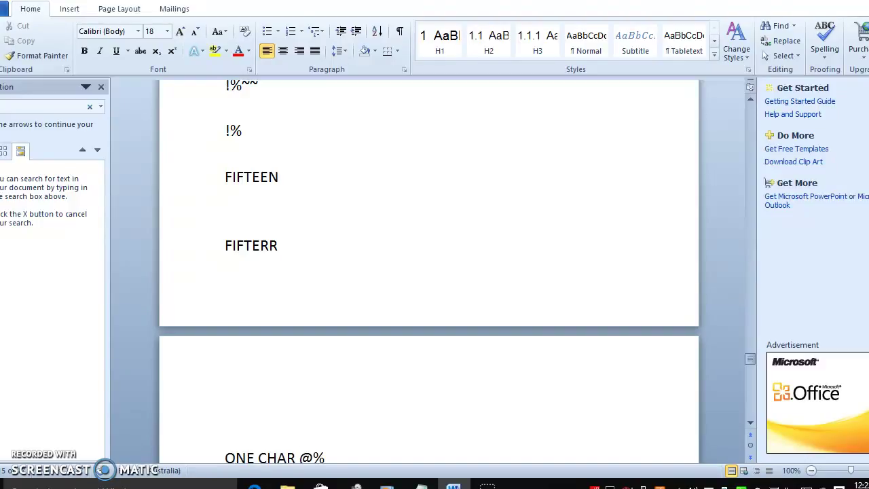
key(BackSpace)
key(BackSpace)
text(TWENTY FIVE M)
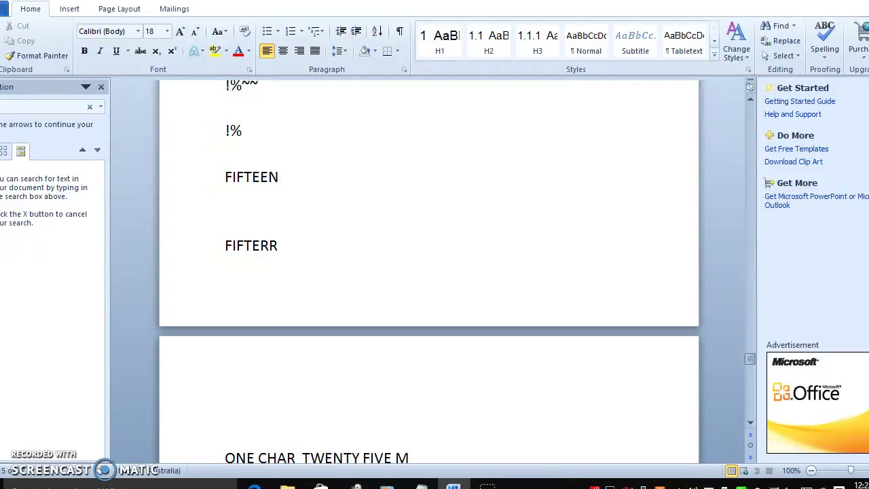
text(S)
key(Return)
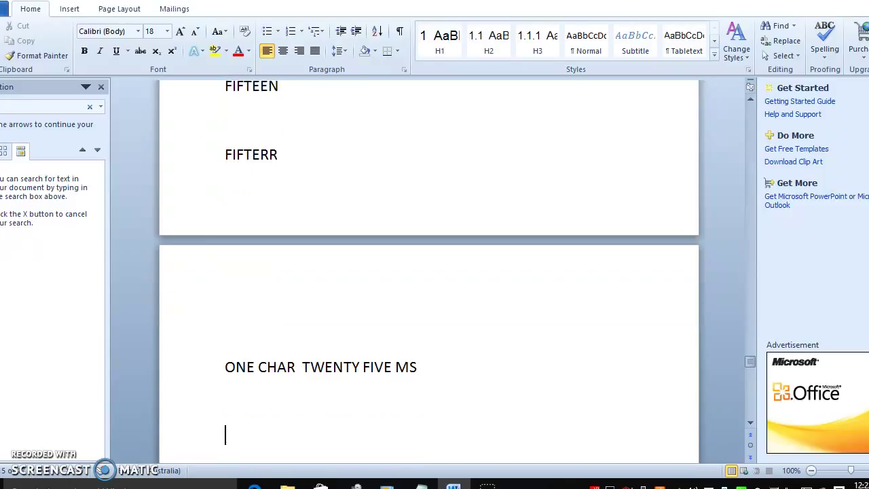
text(!TEN TWO FIFTY MS)
key(Return)
key(Return)
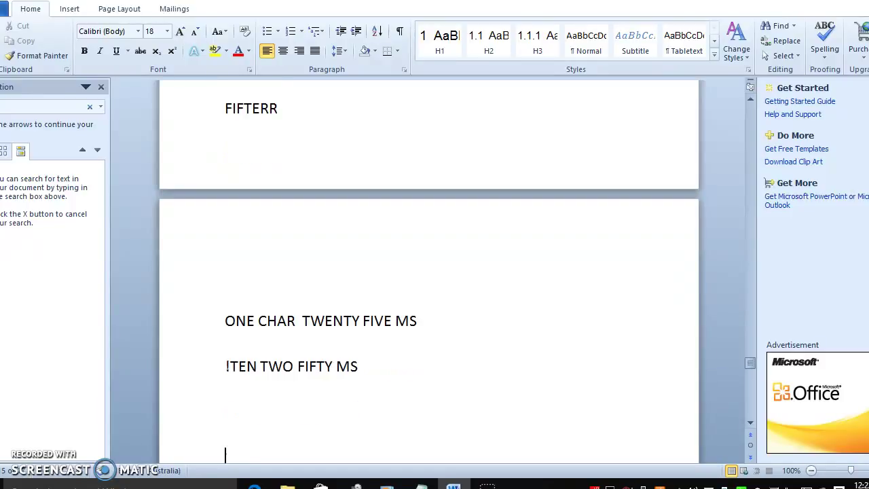
- Add the line 'THAT GLOBAL' and select the blank lines around it
key(shift+Right)
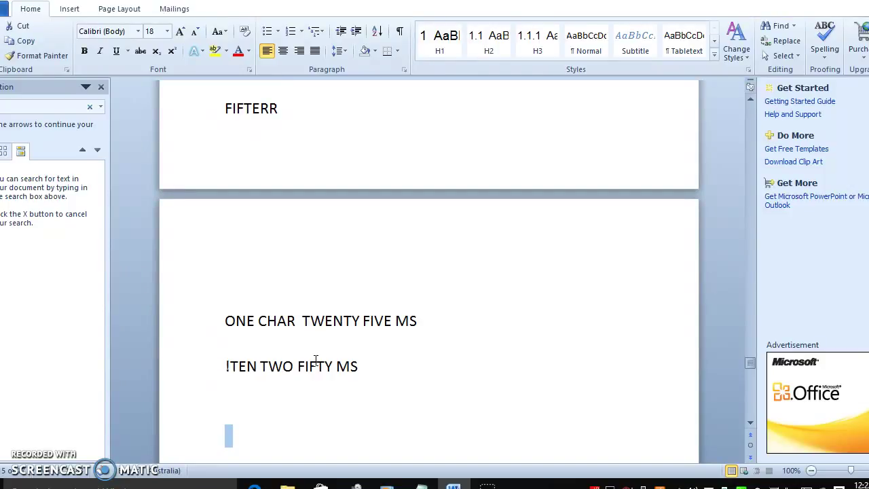
key(Down)
key(Down)
key(Down)
key(shift+Up)
key(shift+Up)
key(shift+Up)
key(shift+Up)
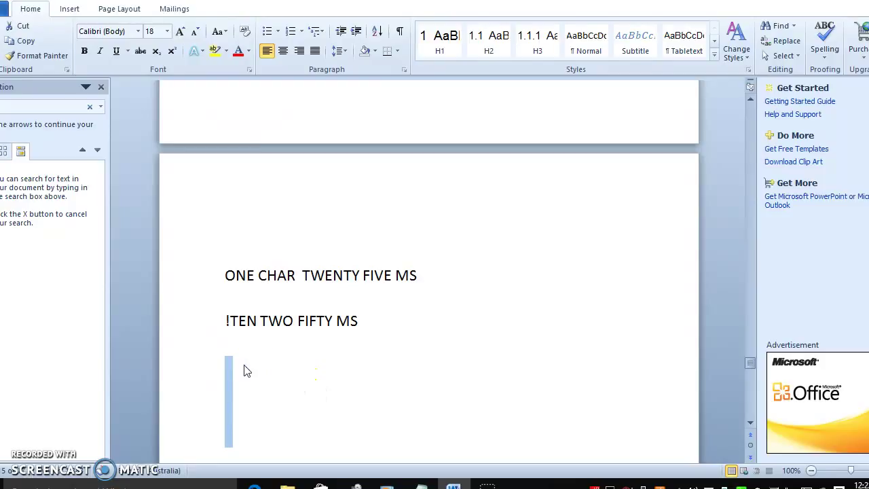
text(THAT )
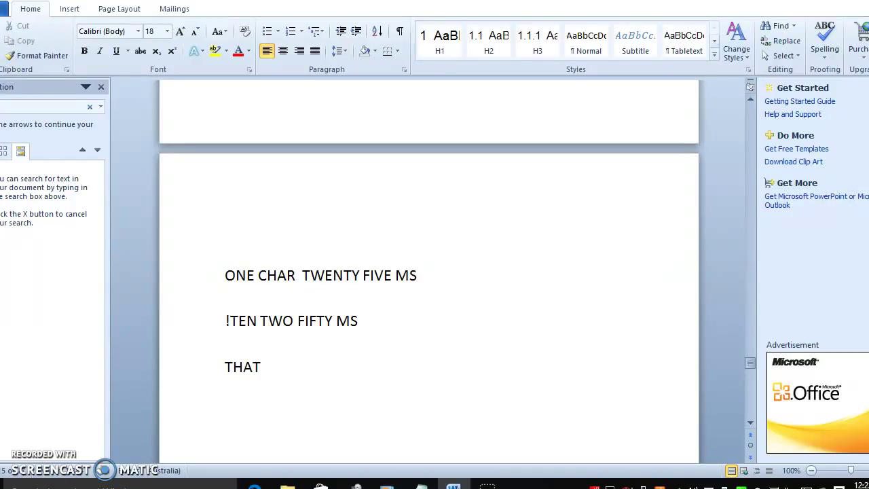
text(GLOBAL)
key(Return)
key(Return)
key(Return)
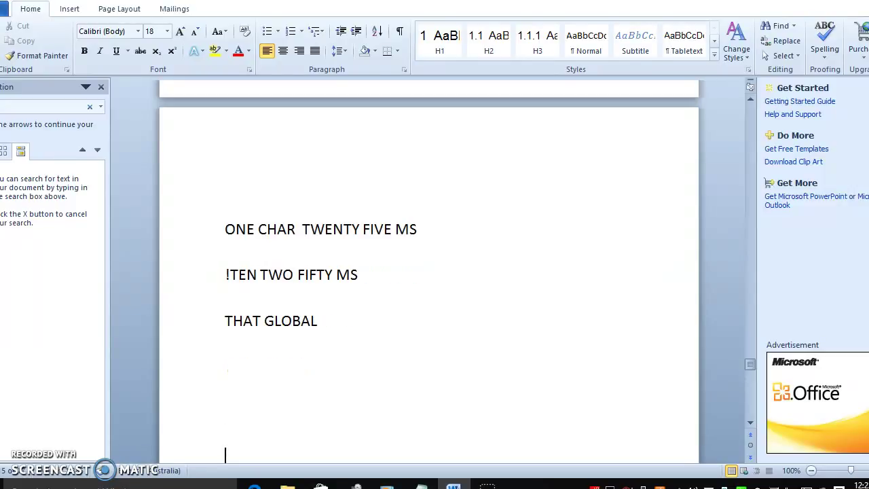
key(shift+Up)
key(shift+Up)
key(shift+Down)
key(shift+Down)
key(shift+Down)
key(shift+Down)
key(shift+Down)
key(shift+Down)
key(shift+Down)
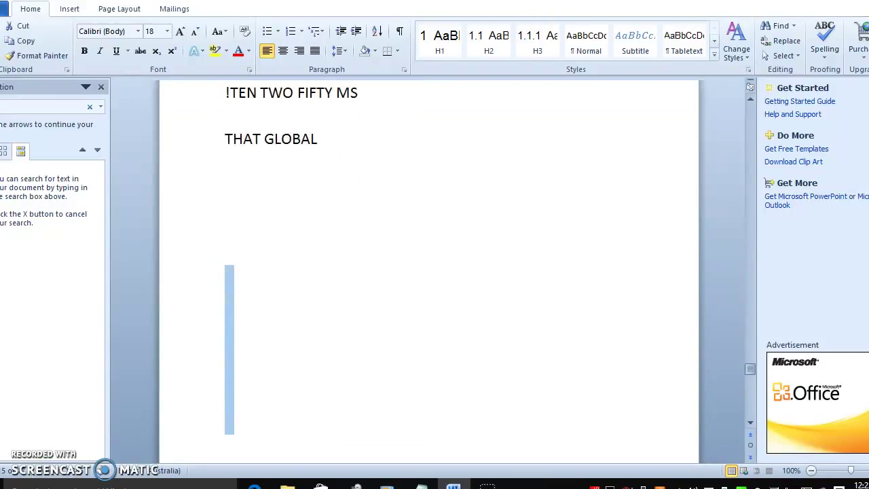
- Scroll to the risk table and delete the empty lines above its introductory sentence
click(748, 402)
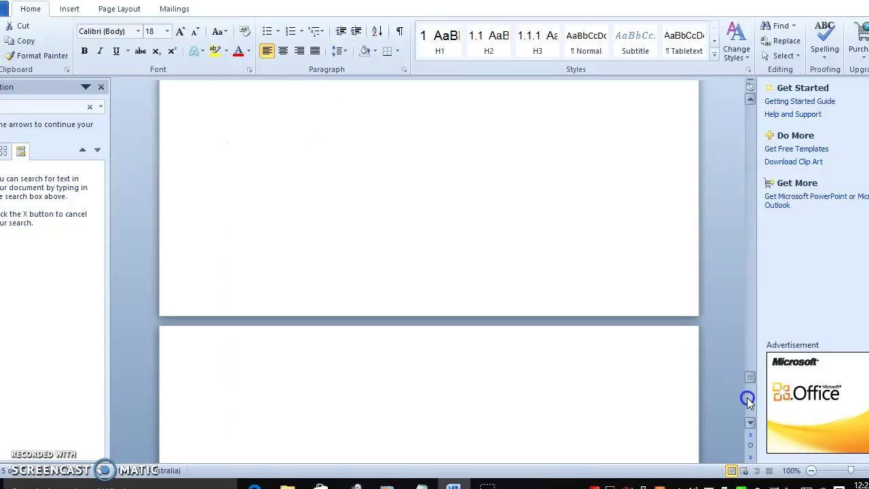
click(748, 401)
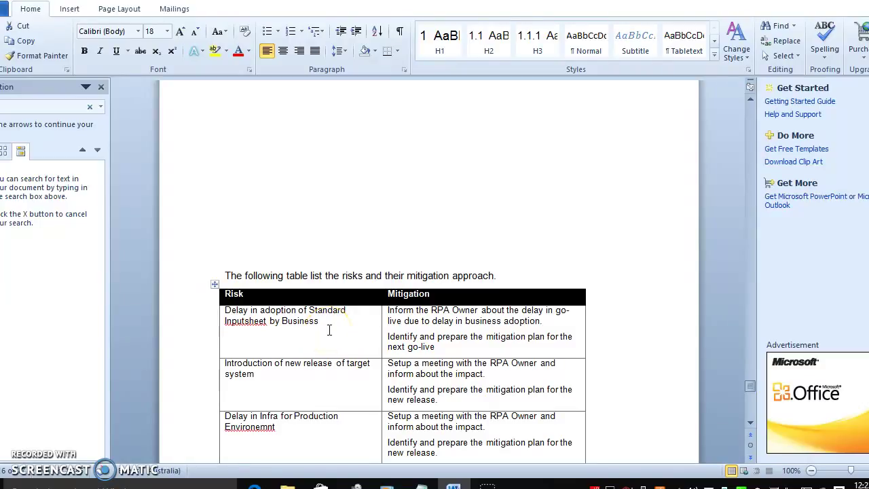
shift+click(446, 347)
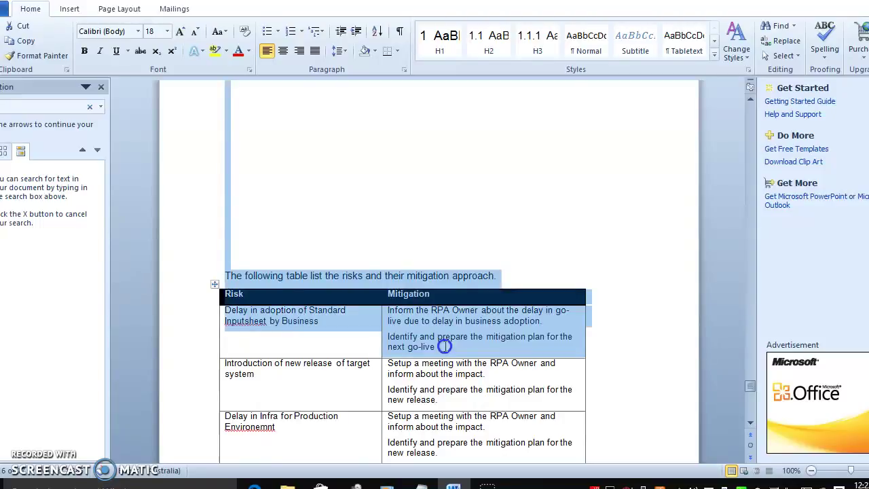
click(324, 133)
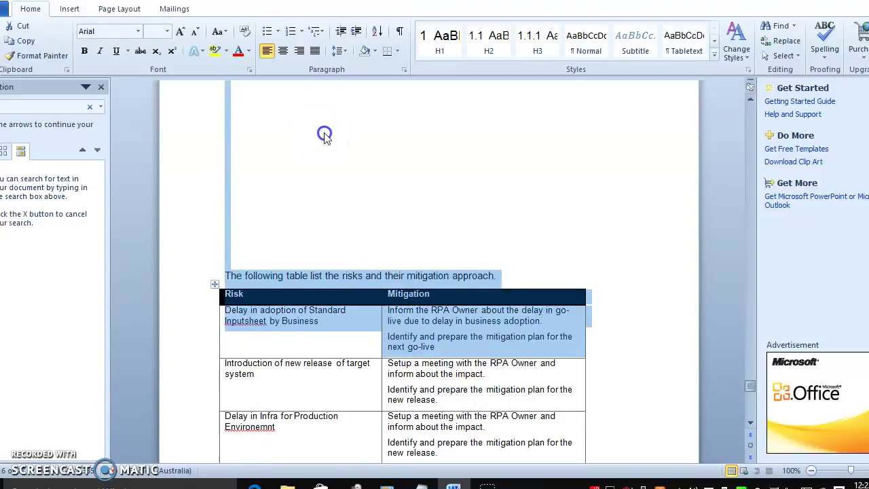
key(Delete)
key(Delete)
key(Delete)
- Type the lines 'UAT _', 'NOT ACCE', 'CONFIGURE' and 'GO LIVE _' above the risks table sentence
key(Return)
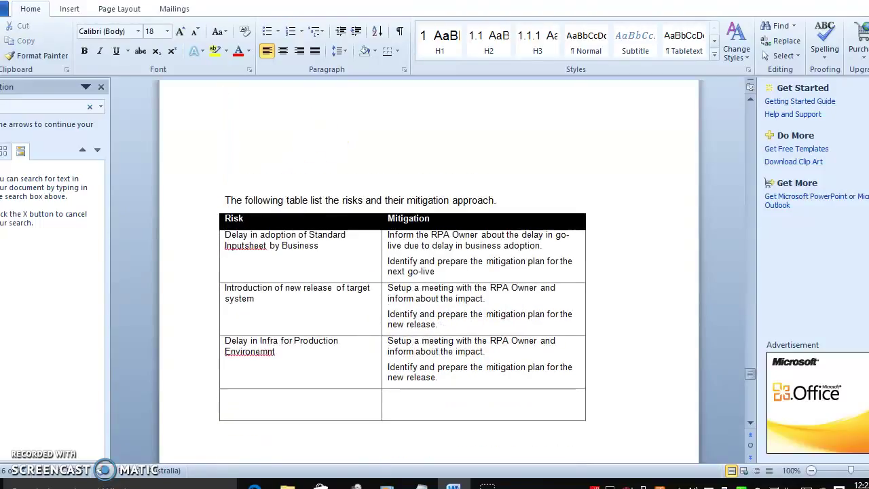
text(UA)
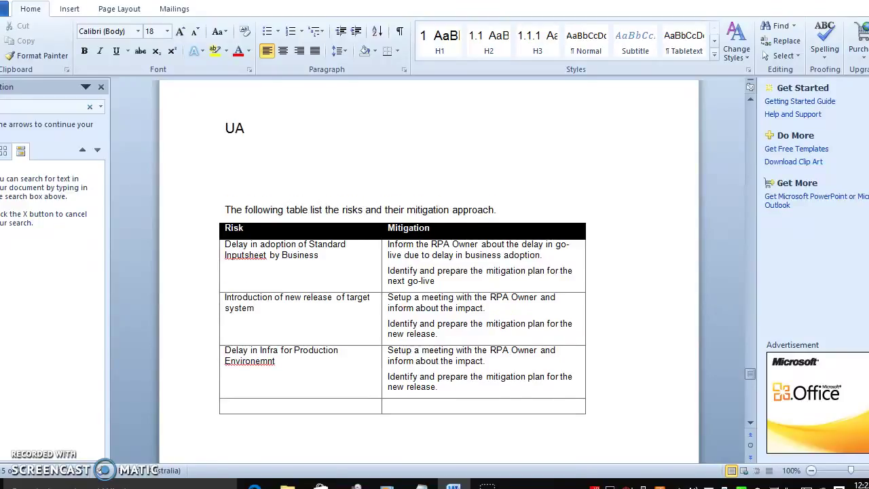
text(T _)
key(Return)
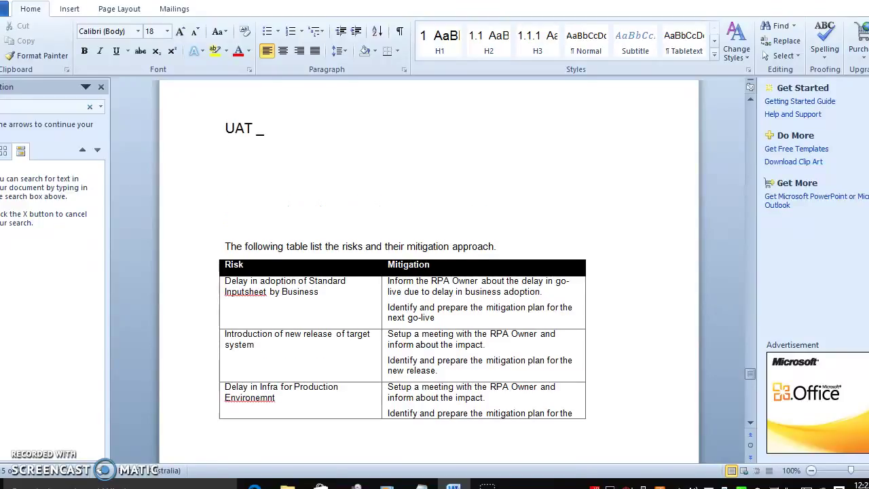
text(NOT A)
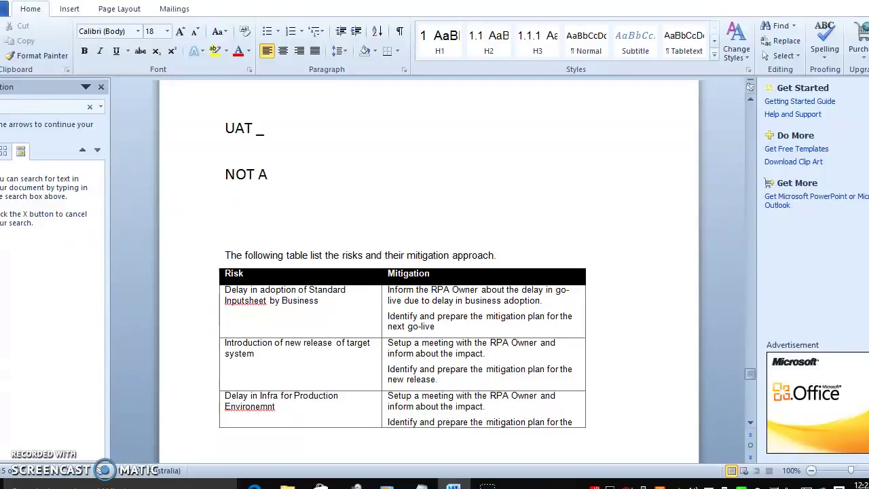
text(CCE)
key(Return)
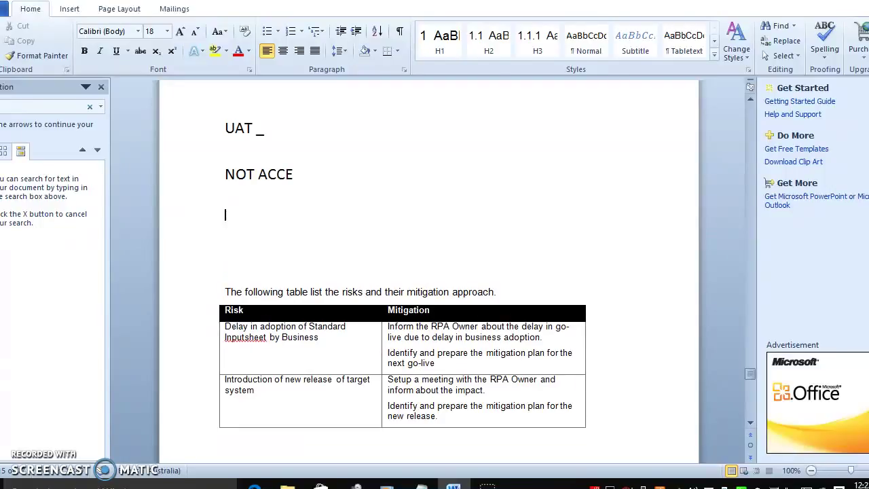
text(CONFIGURE)
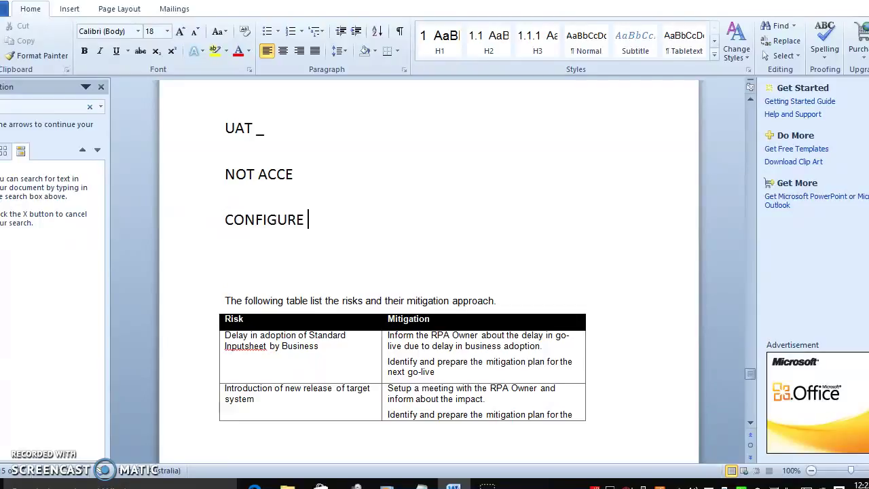
key(Return)
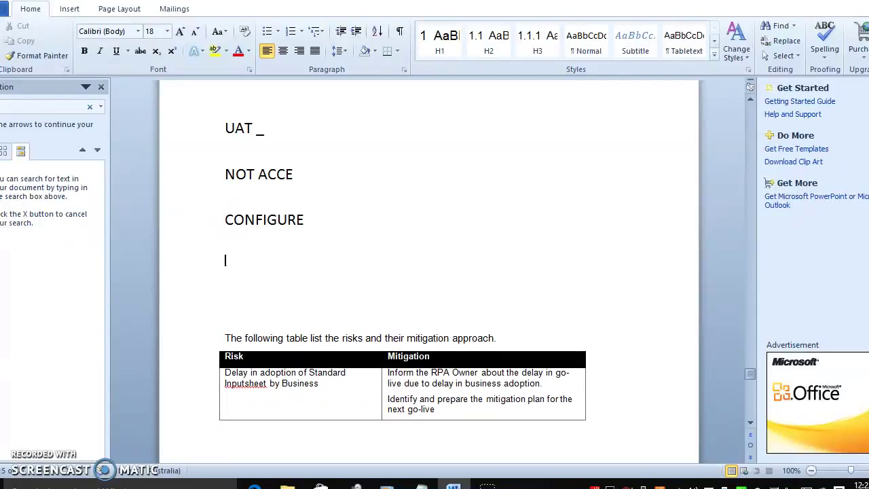
text(GO LIVE _)
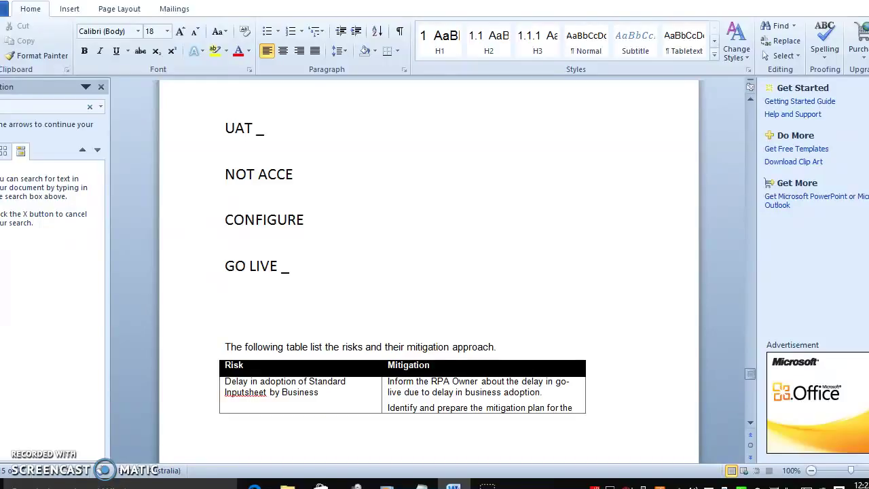
key(shift+Down)
key(shift+Down)
key(shift+Down)
key(shift+Down)
key(shift+Down)
key(shift+Down)
key(shift+Down)
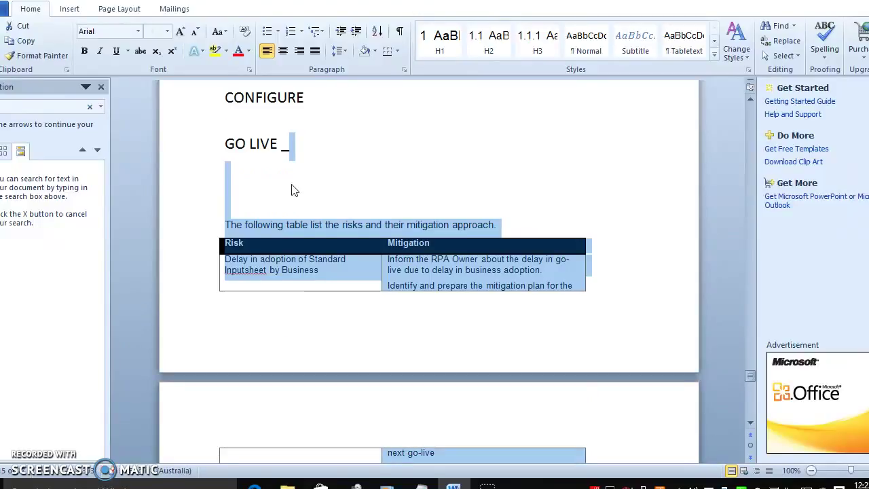
- Check the risks table's last empty row, then select the blank paragraphs below 'GO LIVE _'
shift+click(432, 225)
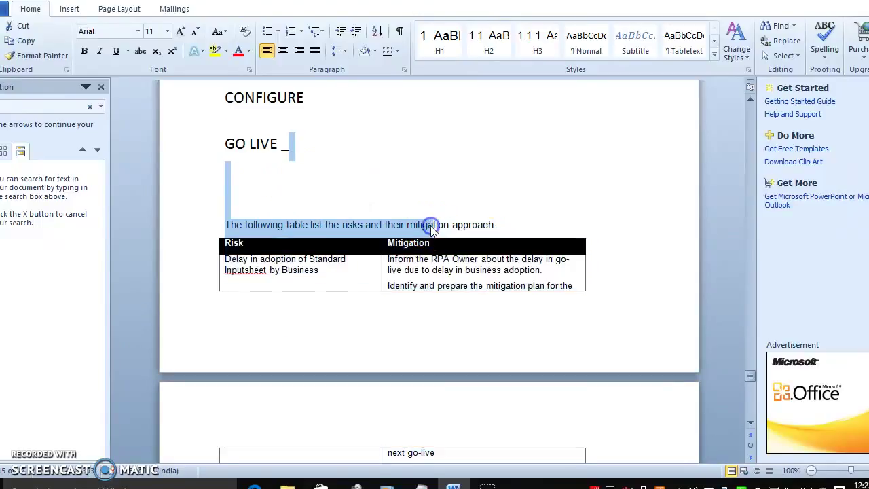
click(749, 422)
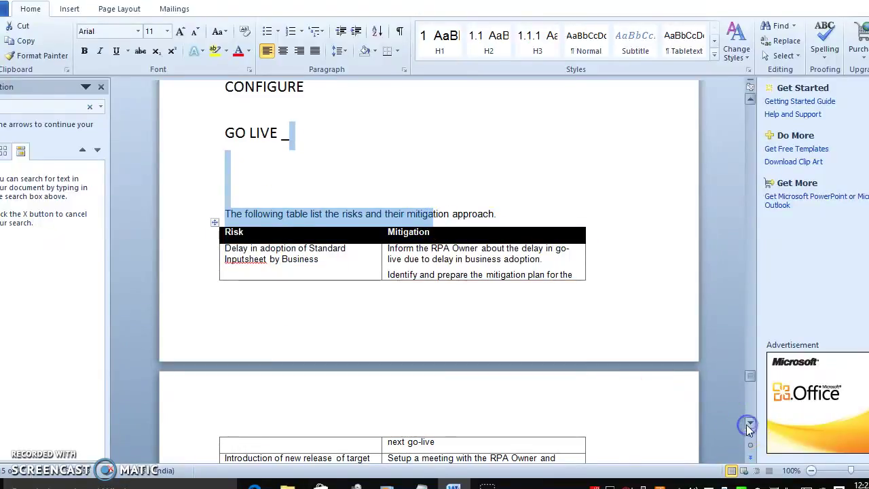
click(748, 424)
click(748, 424)
click(748, 424)
click(748, 424)
click(748, 424)
click(748, 424)
click(748, 425)
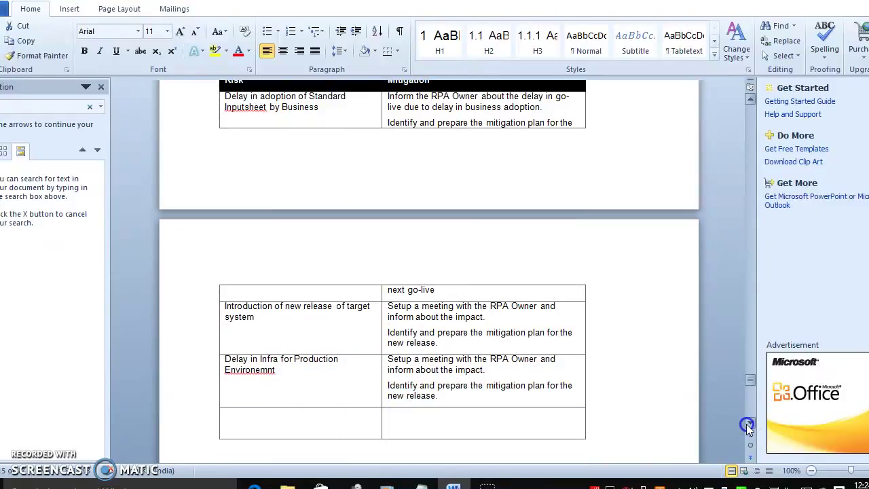
click(402, 417)
click(533, 428)
click(749, 346)
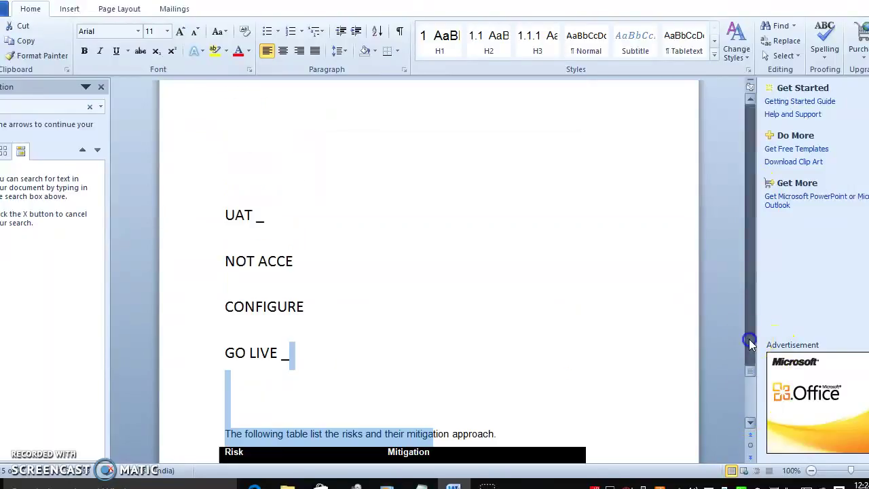
drag(523, 407, 293, 396)
- Replace the blank paragraphs with a 'ONE BOT' line above the risks table
key(Delete)
key(Return)
key(Return)
key(shift+Up)
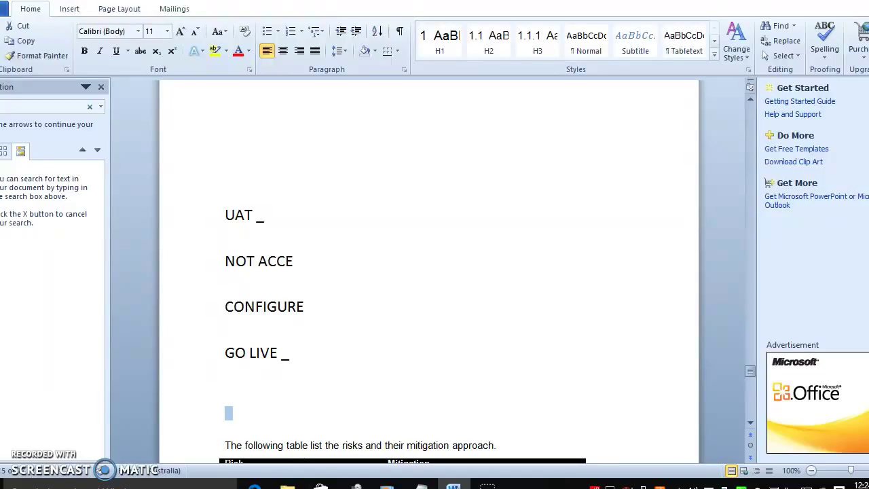
text(ONE BOT)
key(Return)
key(Return)
key(Return)
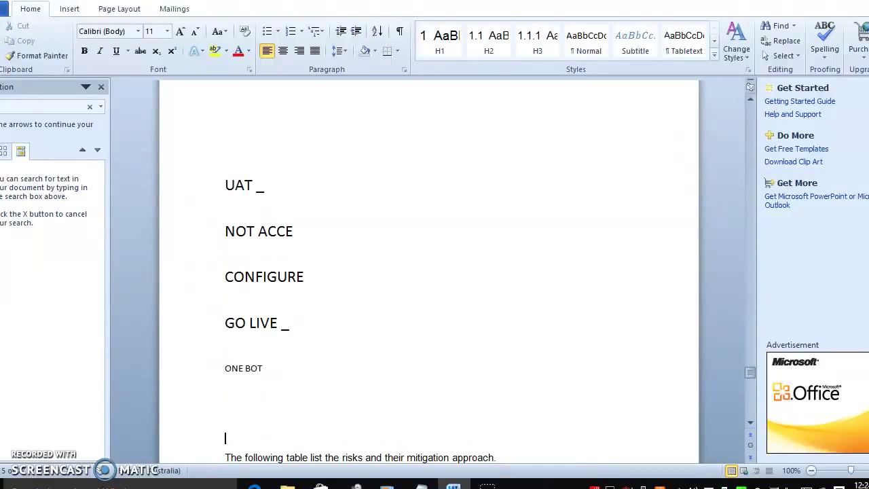
- Make 'ONE BOT' 20 pt and delete the blank lines beneath it
shift+click(233, 367)
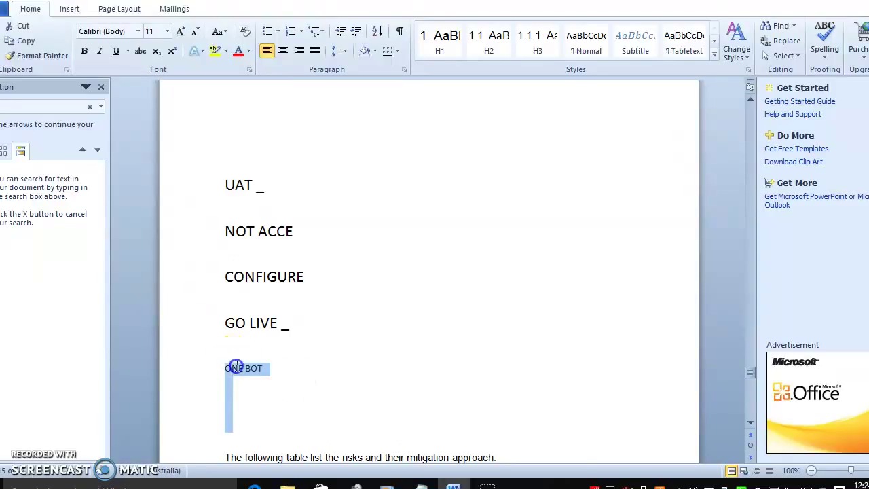
click(167, 31)
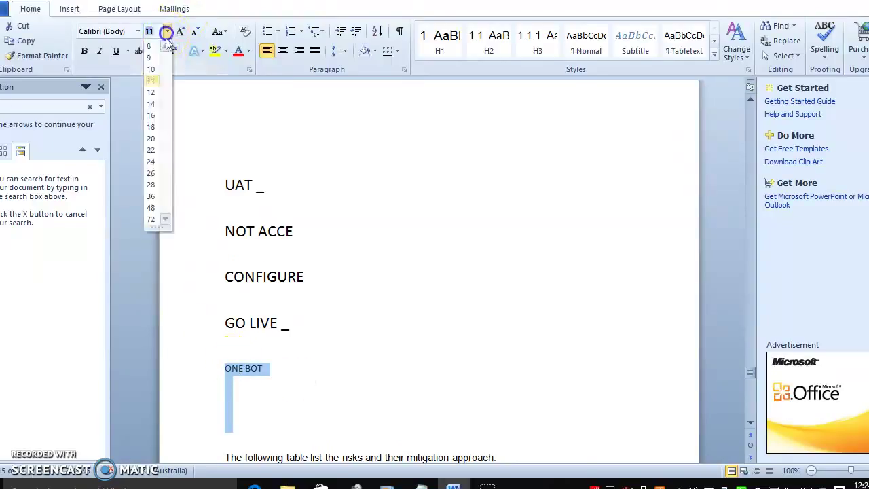
click(152, 139)
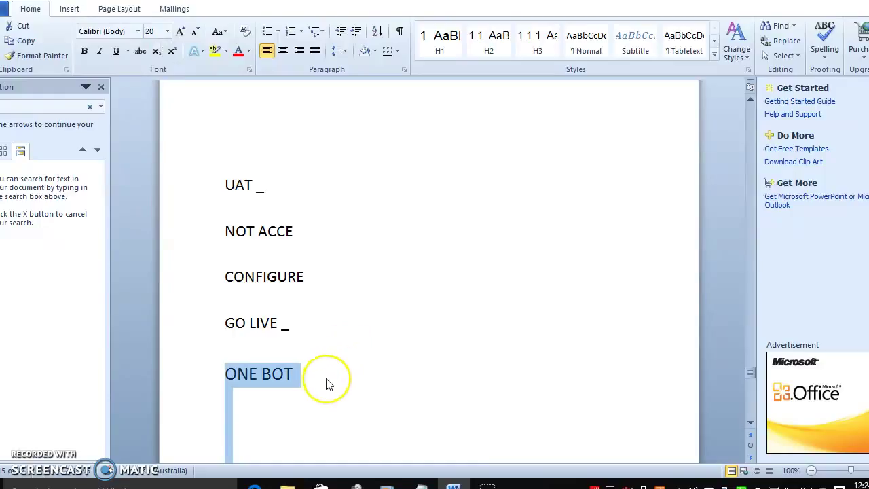
key(Delete)
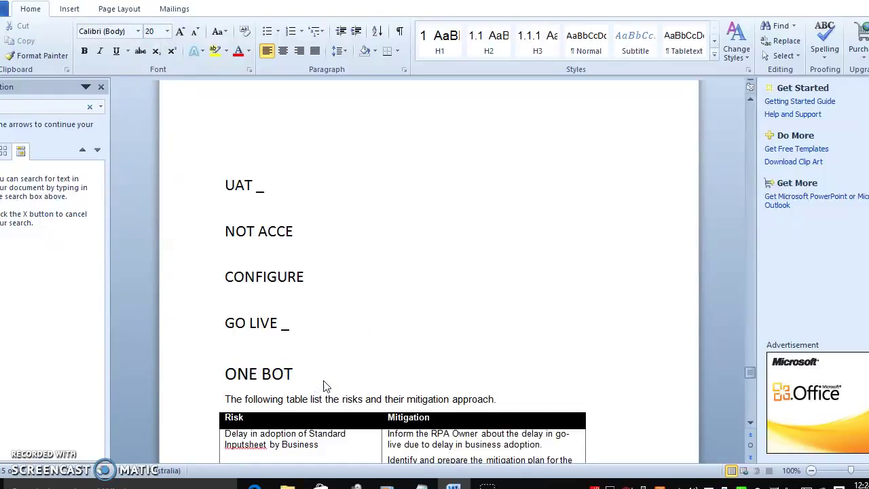
key(Return)
- Type 'EX: if you are working on google', then 'google 5.0' and its 'fields of complete spying' note
text(EX)
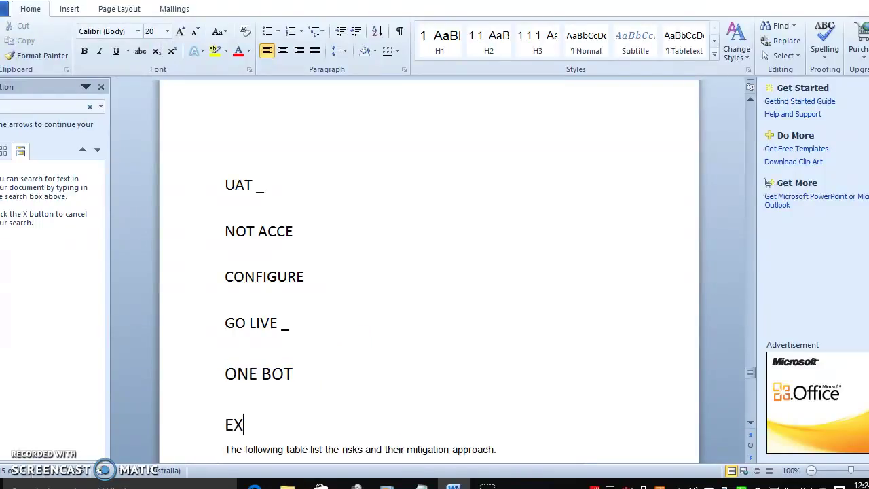
text(: if you are working on google)
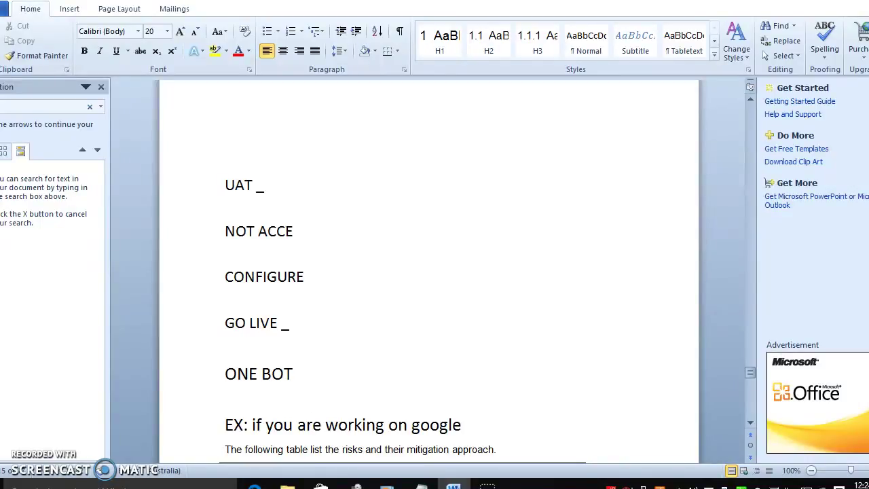
key(Return)
key(Return)
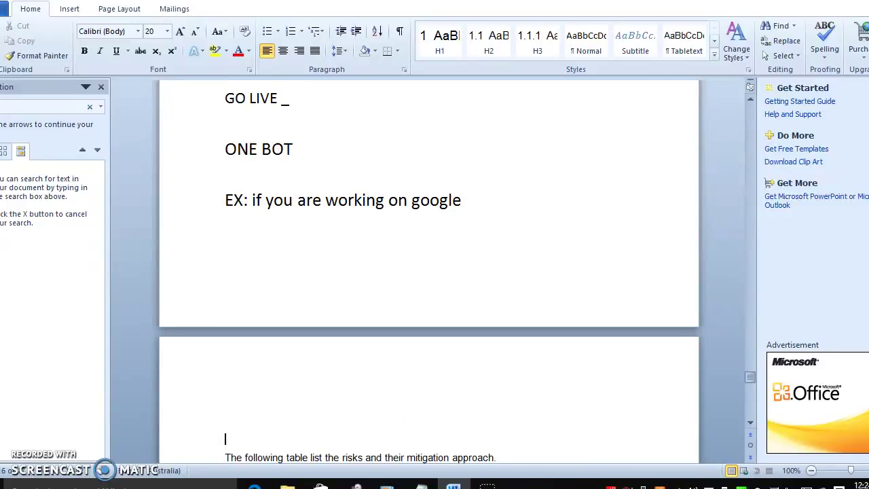
text(googl)
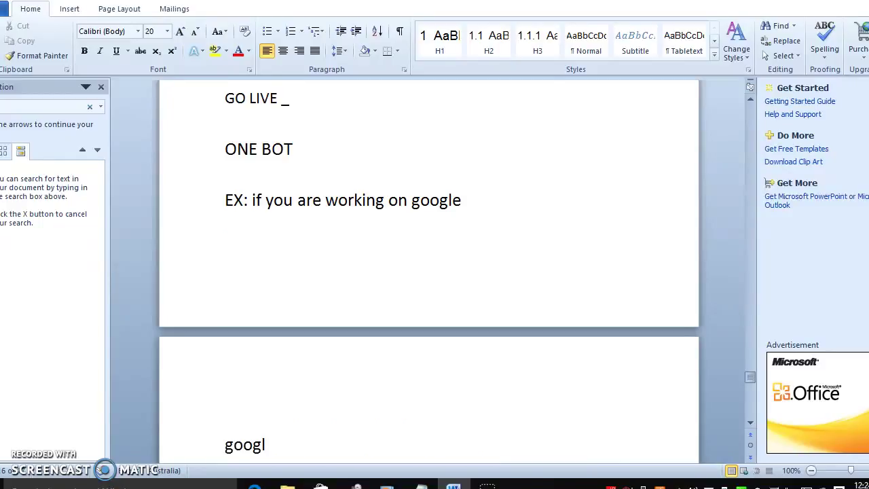
text(e 1.0)
key(BackSpace)
key(BackSpace)
text(50)
key(BackSpace)
text(.0)
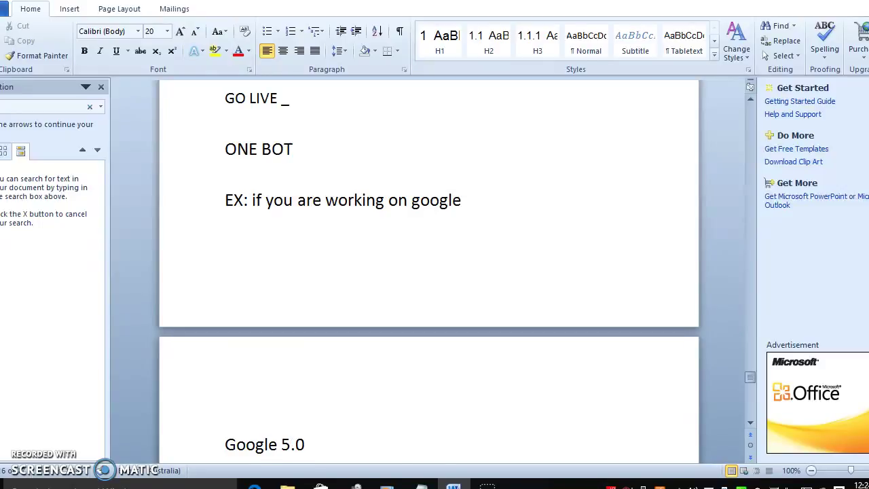
scroll(428, 271, down, 3)
text(5)
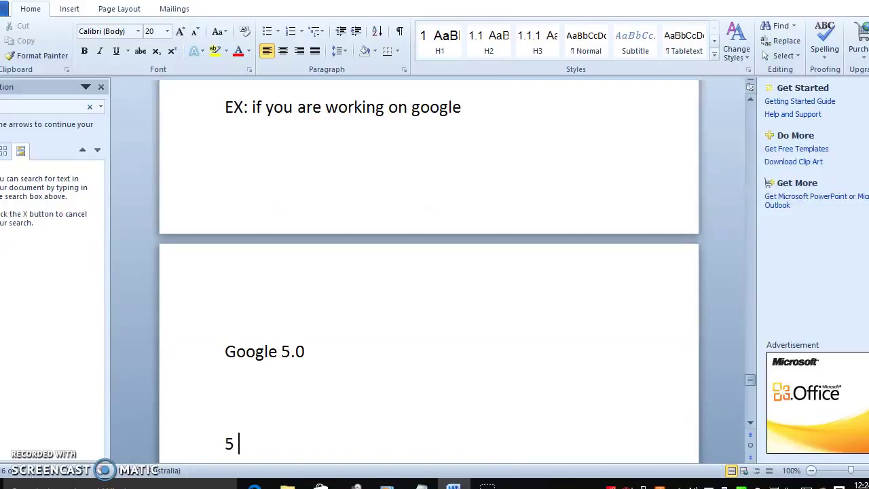
text( fields of)
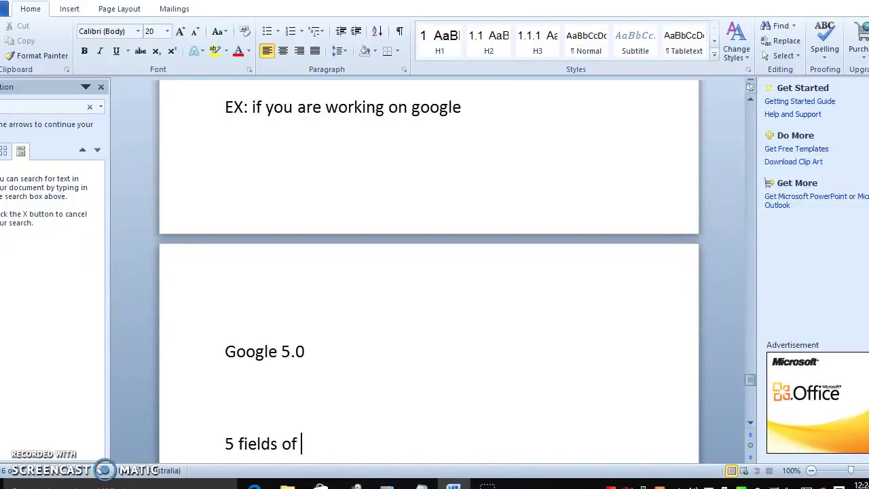
text( comple)
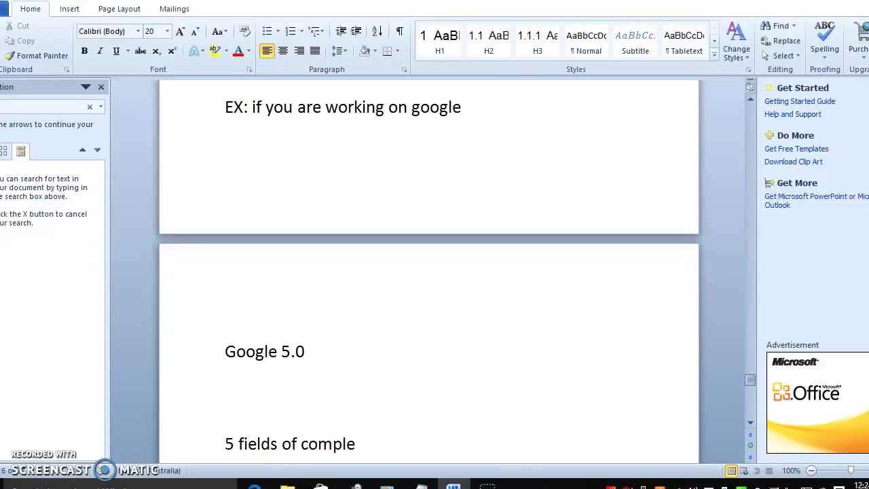
text(te spying.)
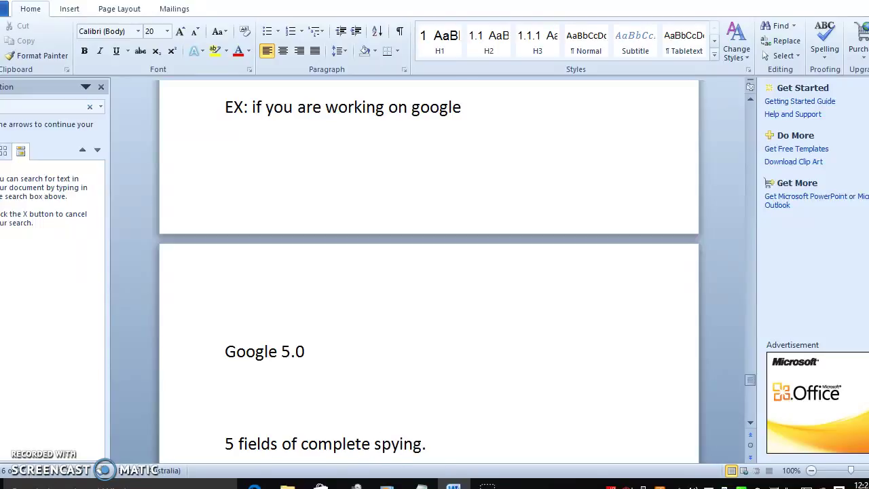
key(Return)
key(Return)
key(Return)
key(Return)
key(Return)
key(Return)
key(Return)
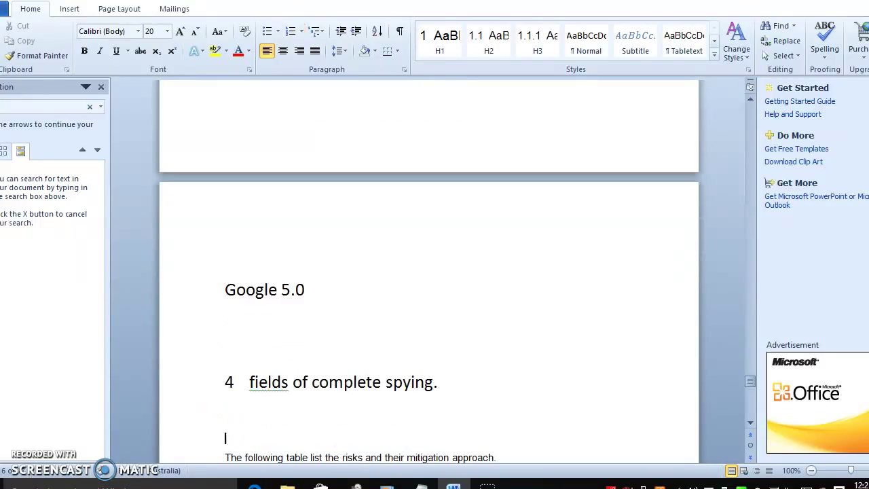
- Add 'suppose' and 'google 8.0', then begin 'fields are9 fields .so you need to re'
text(suppose)
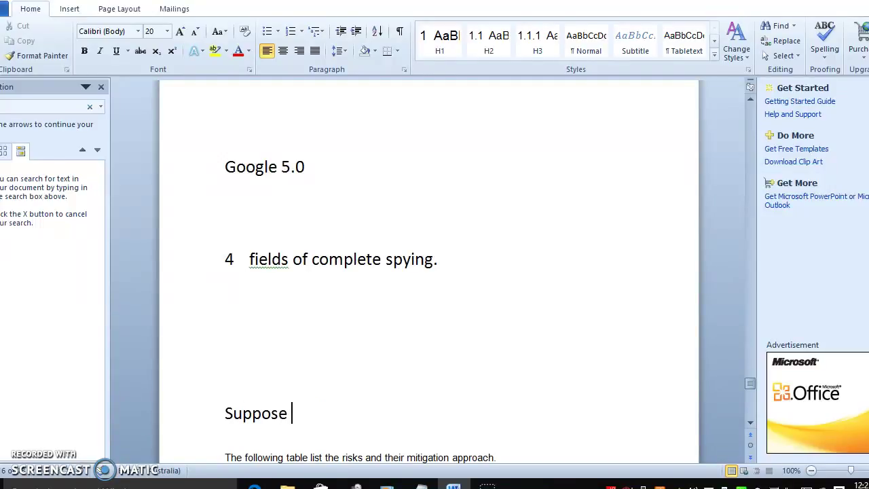
key(Return)
key(Return)
text(google )
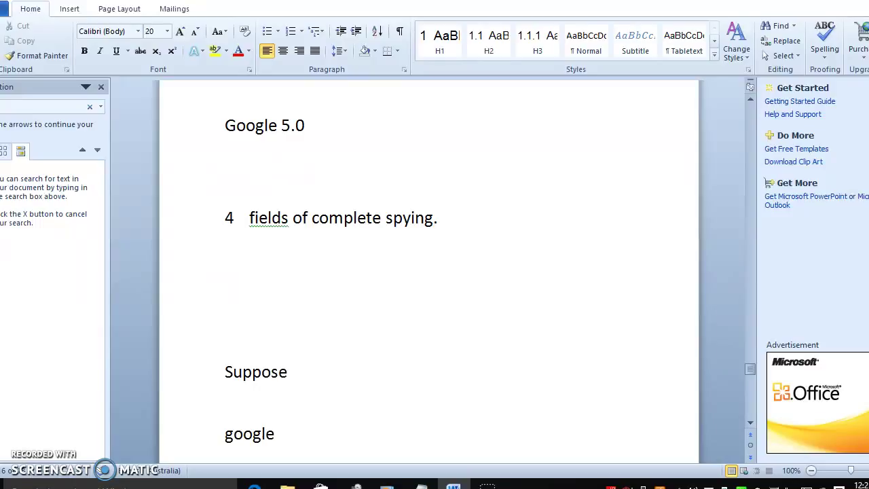
text(8.0)
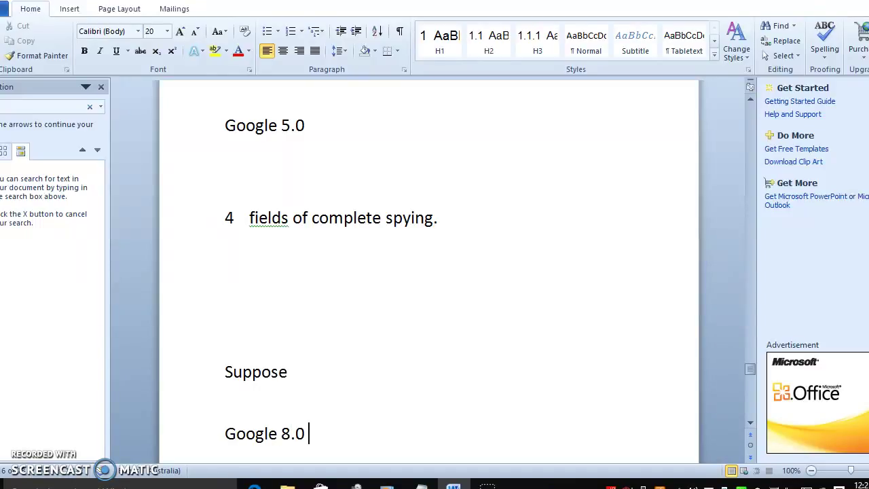
key(Return)
text(fields are)
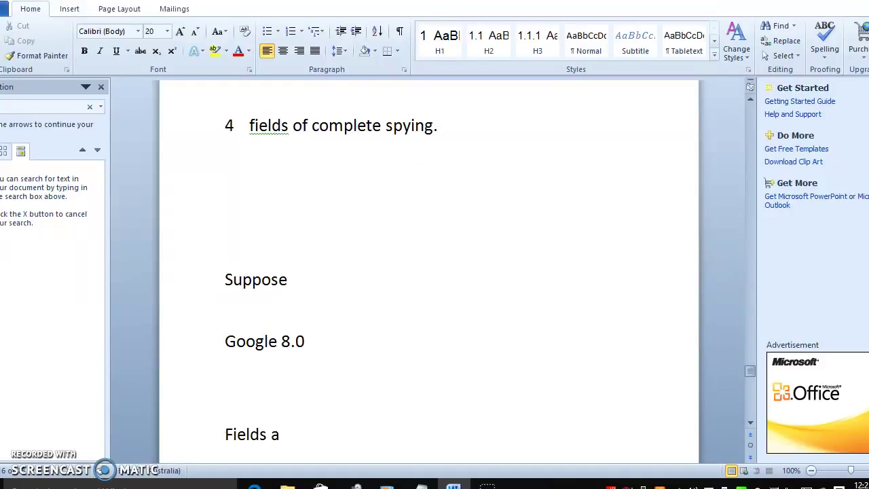
text(9 fields)
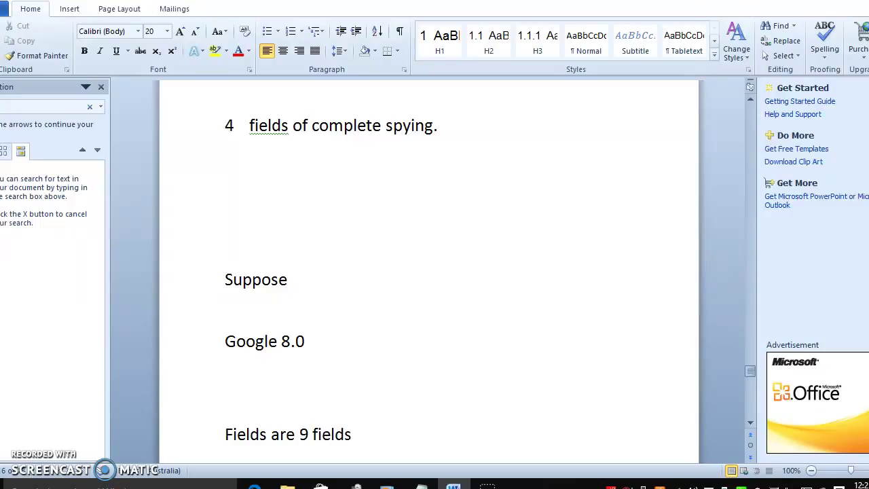
text( .so you need)
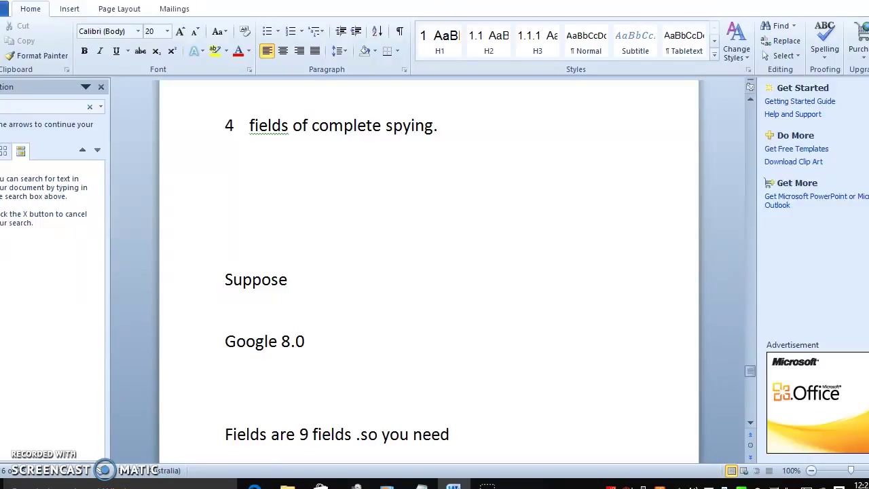
text( to re)
- Add blank lines after the nine-fields note and scroll past the risks table to section 4, Credential Management
key(Return)
key(Return)
key(Return)
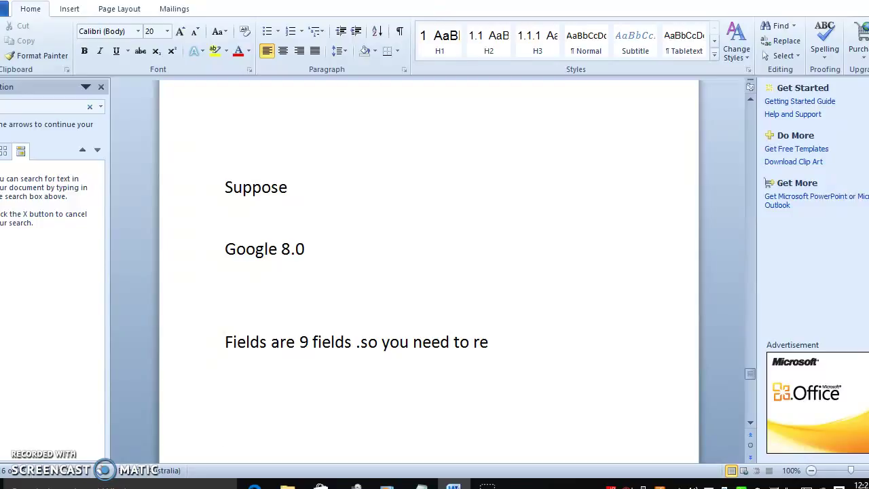
click(749, 422)
click(749, 426)
click(750, 426)
click(749, 424)
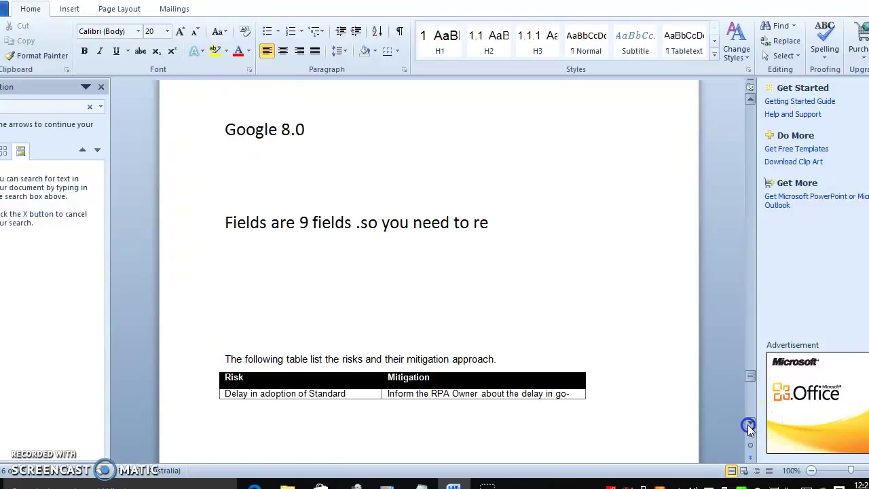
click(749, 424)
click(749, 424)
click(749, 425)
click(750, 423)
click(749, 424)
click(749, 424)
click(749, 424)
click(749, 424)
click(749, 424)
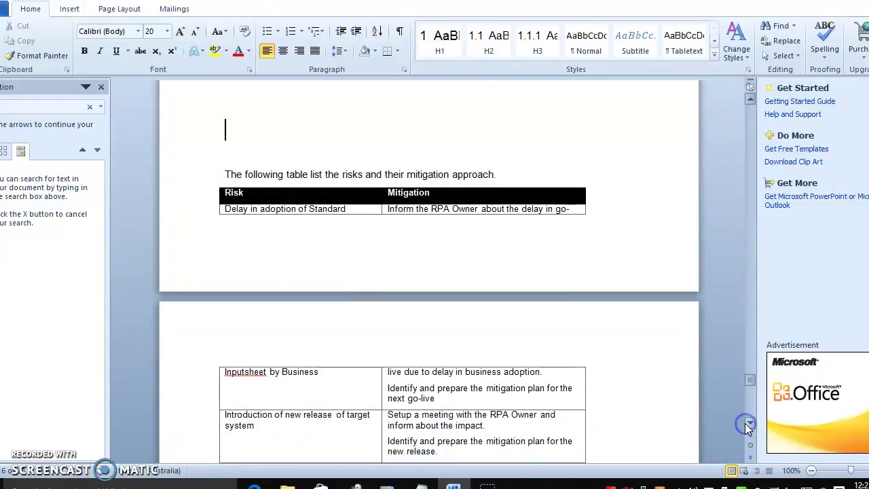
click(749, 425)
click(749, 424)
click(749, 424)
click(750, 424)
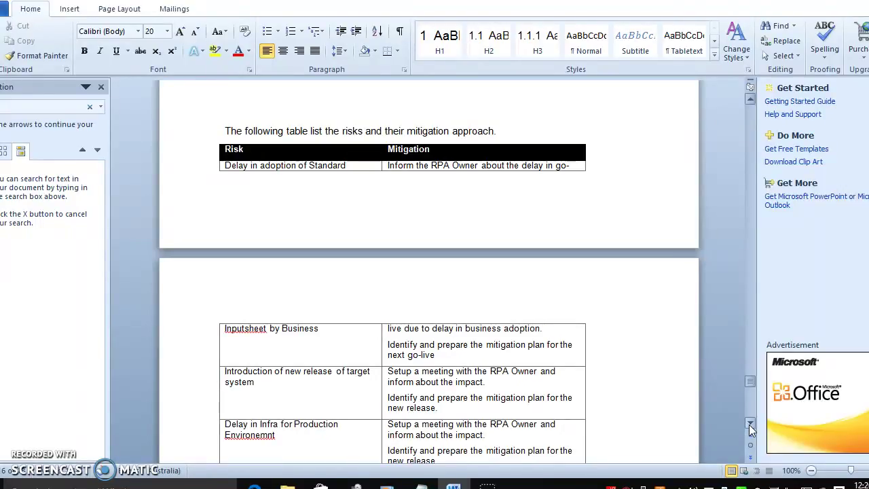
click(749, 424)
click(749, 424)
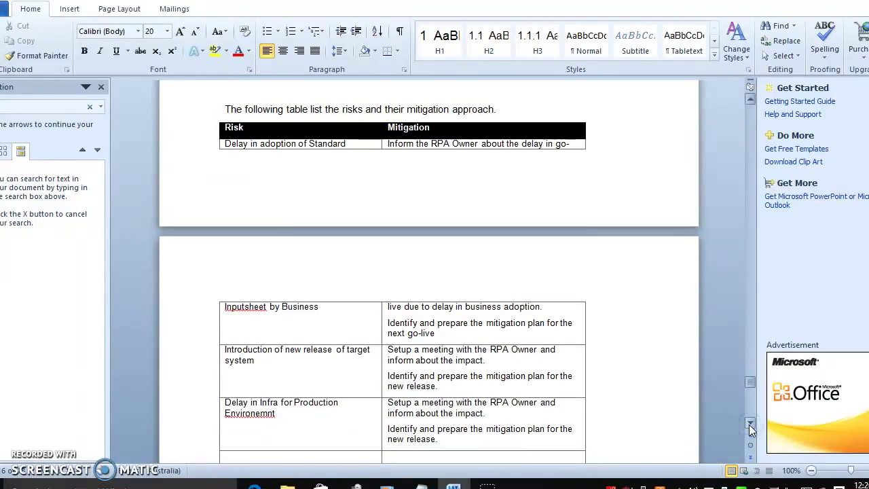
click(749, 424)
click(749, 424)
click(749, 424)
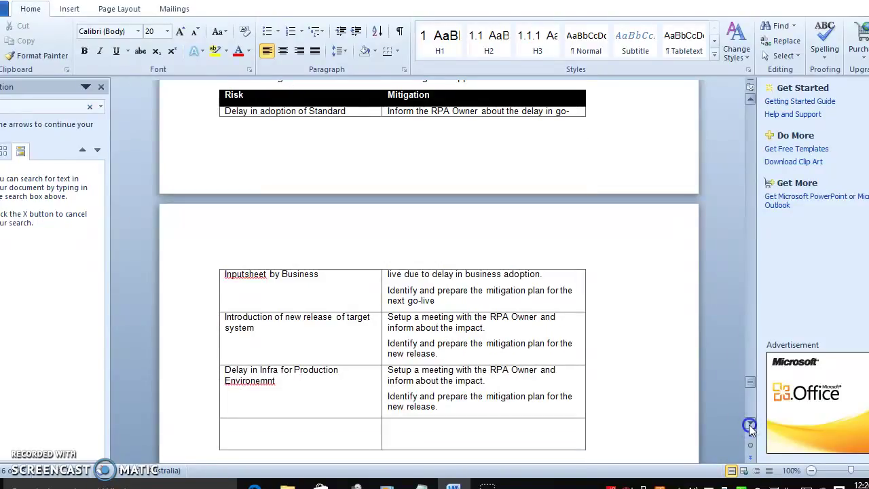
click(750, 425)
click(749, 424)
click(749, 424)
click(750, 424)
click(749, 424)
click(749, 424)
click(749, 424)
click(749, 424)
click(750, 424)
click(749, 424)
click(750, 424)
click(750, 425)
click(749, 424)
click(749, 425)
click(749, 425)
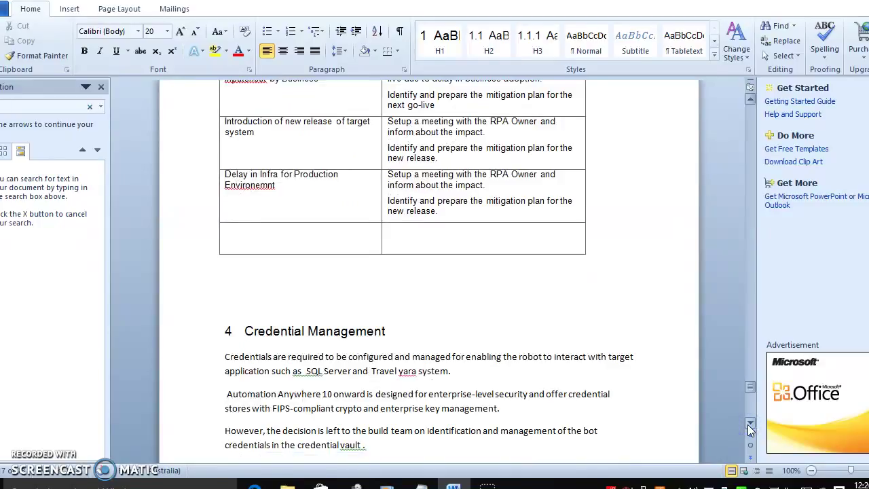
- Clear the stray 'cre' text and extra empty lines below the risks table
click(242, 271)
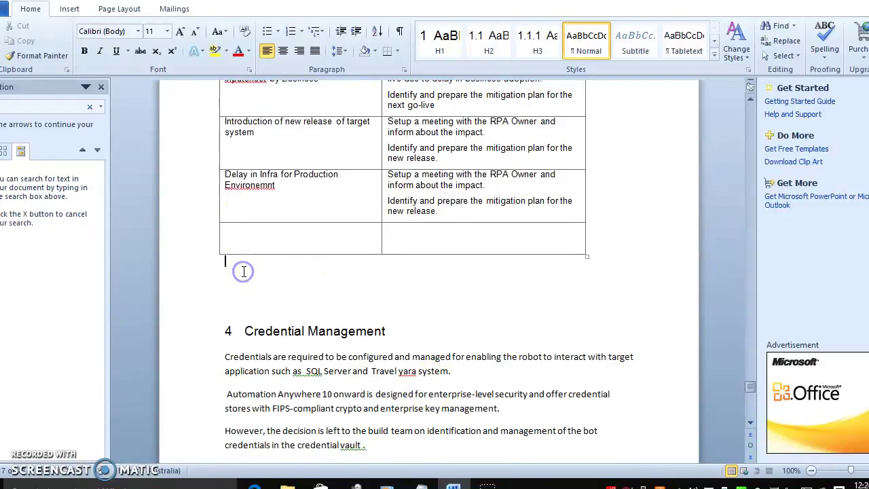
key(Return)
key(Return)
key(Return)
key(Return)
key(Return)
key(Return)
key(BackSpace)
key(BackSpace)
key(BackSpace)
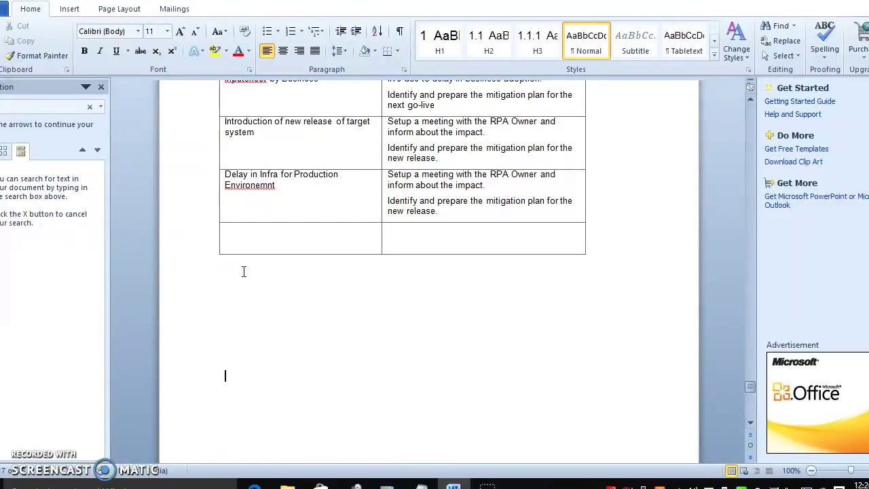
text(cre)
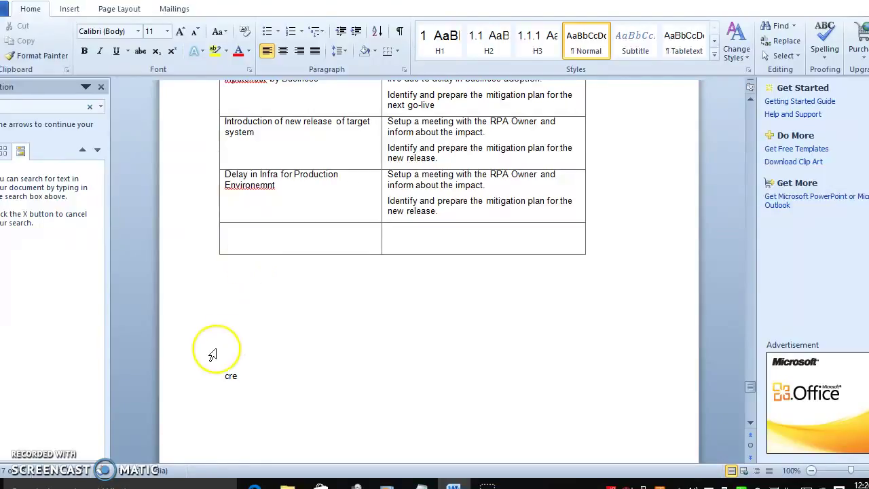
double_click(229, 380)
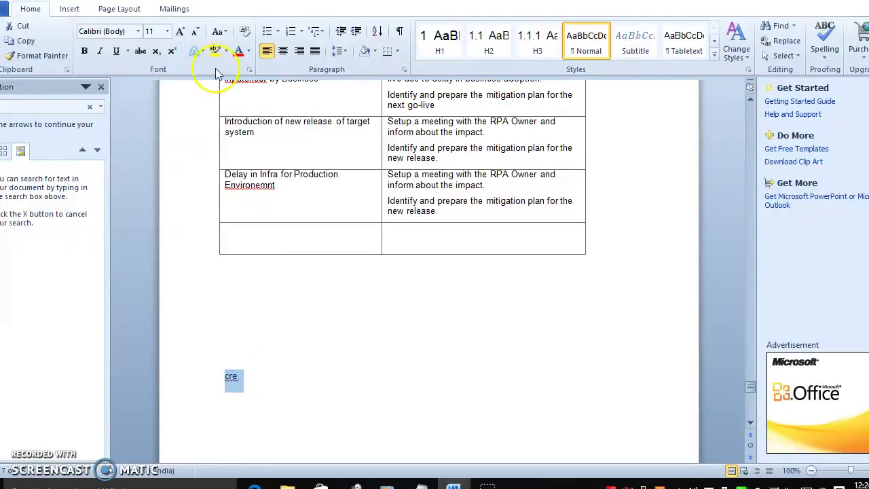
click(168, 32)
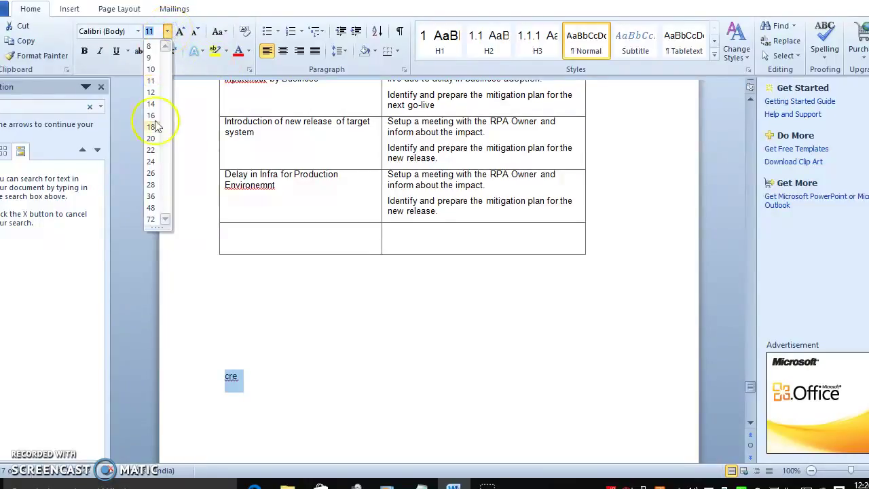
click(152, 141)
click(267, 384)
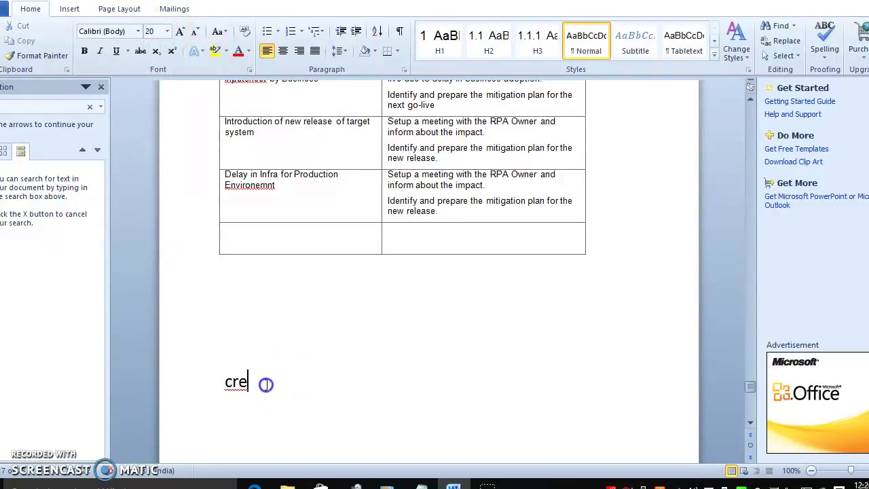
key(BackSpace)
key(BackSpace)
key(BackSpace)
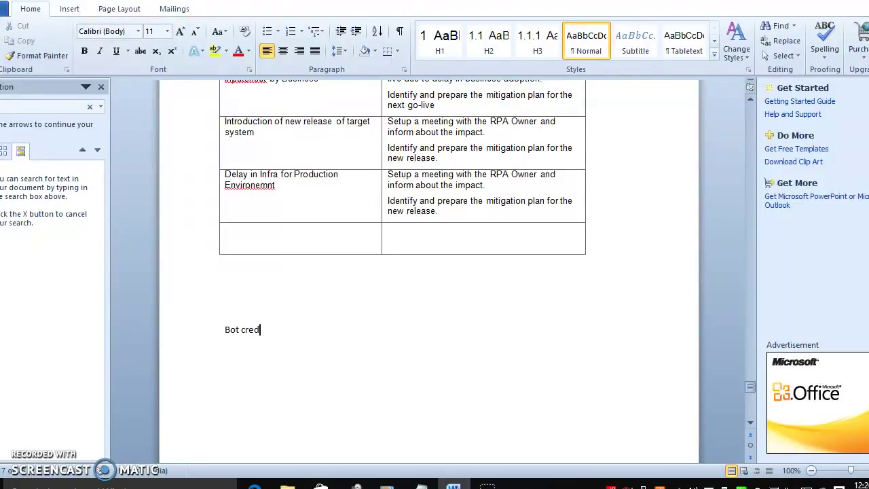
- Set the 'Bot cred' line to 24-point size
triple_click(243, 329)
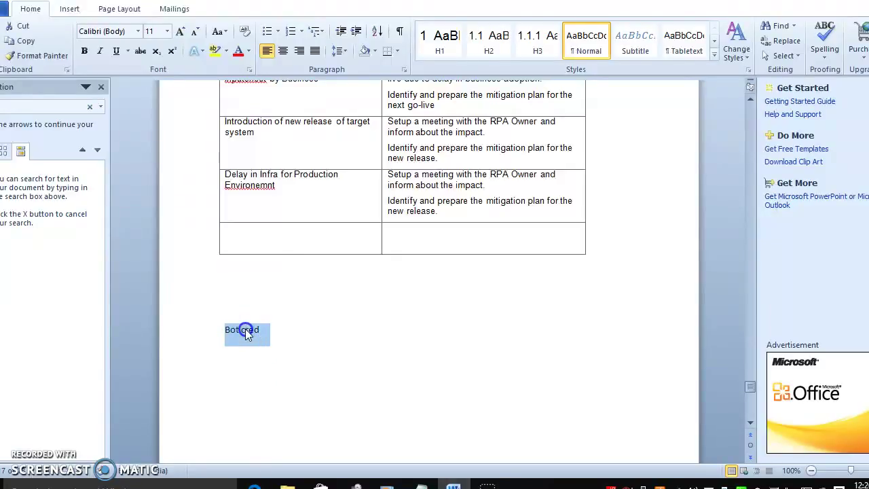
click(167, 31)
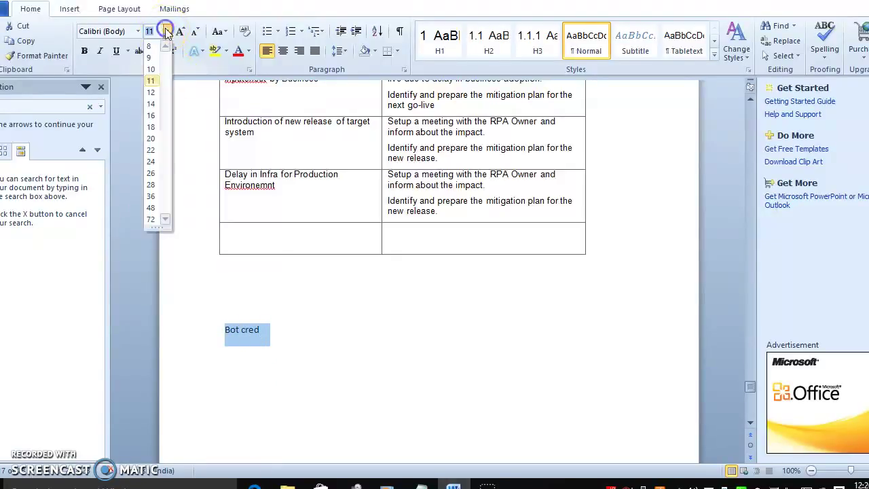
click(152, 161)
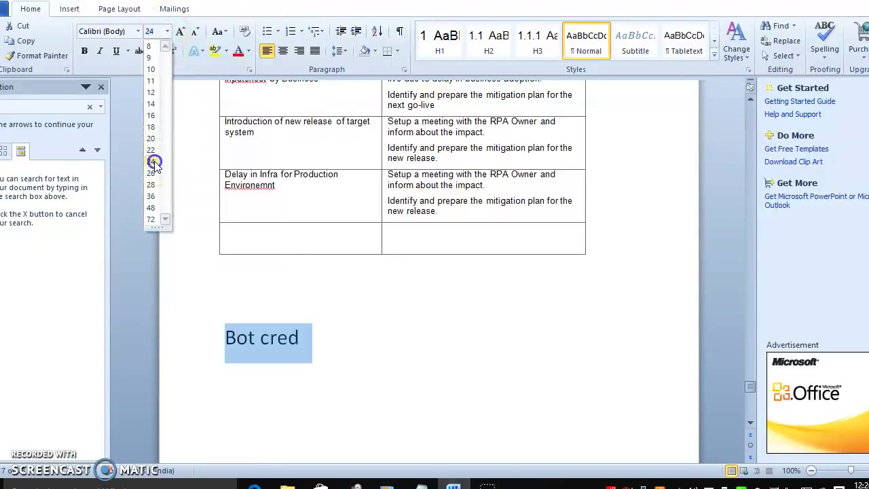
click(303, 330)
- Complete the heading as 'Bot credentials' and add the numbered item '1. travel yara'
text(entials)
key(Return)
key(Return)
key(Return)
key(Return)
key(Return)
key(BackSpace)
key(BackSpace)
key(BackSpace)
text(1)
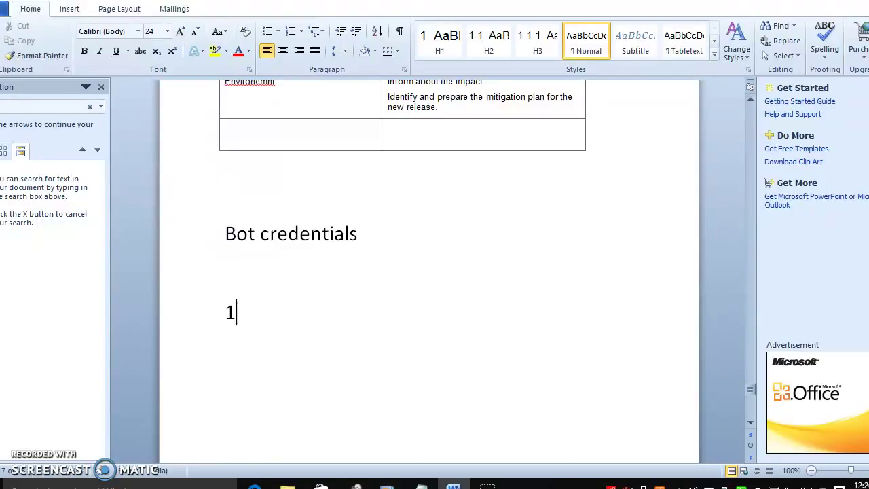
text(. bot i)
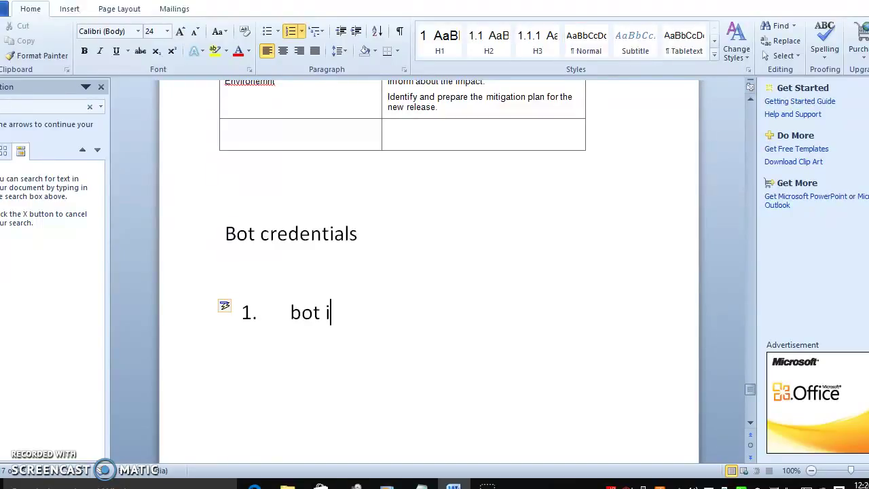
key(BackSpace)
key(BackSpace)
text(travel yua)
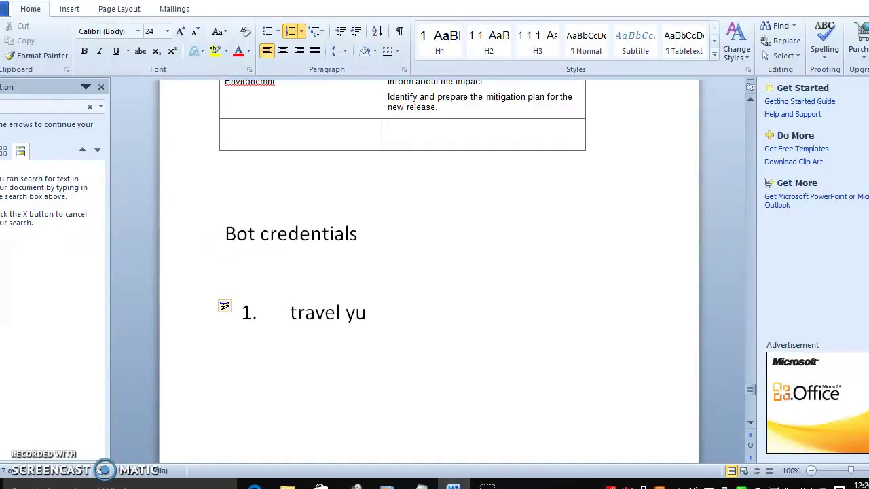
key(BackSpace)
key(BackSpace)
text(ara)
key(Return)
key(BackSpace)
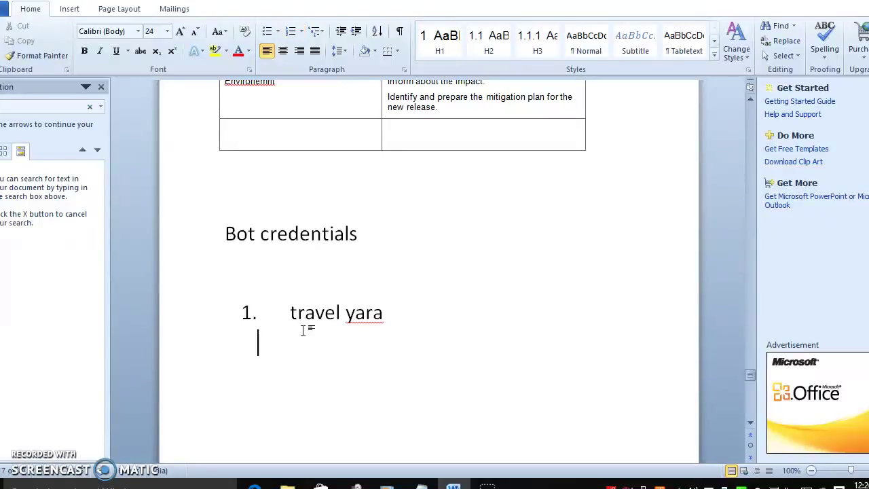
- Add the unnumbered line 'bot id has entire'
text(bot id)
key(Return)
click(331, 356)
click(322, 371)
text(h)
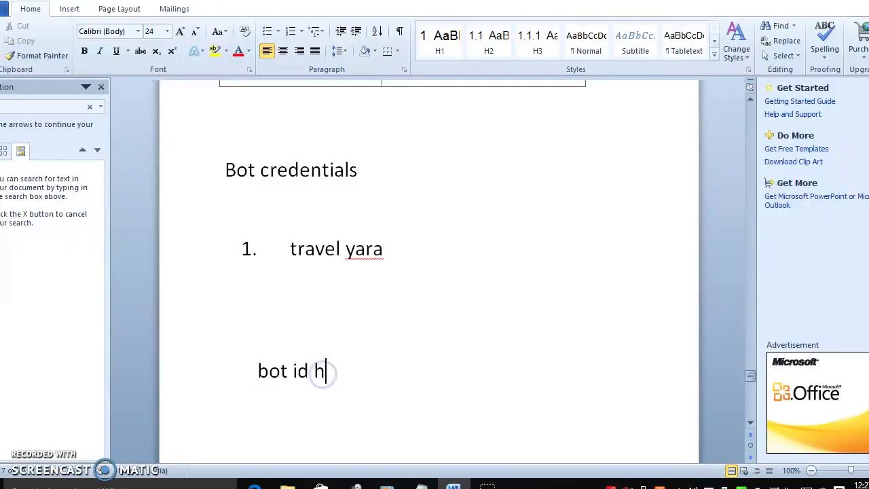
text(as ent)
key(BackSpace)
text(entire)
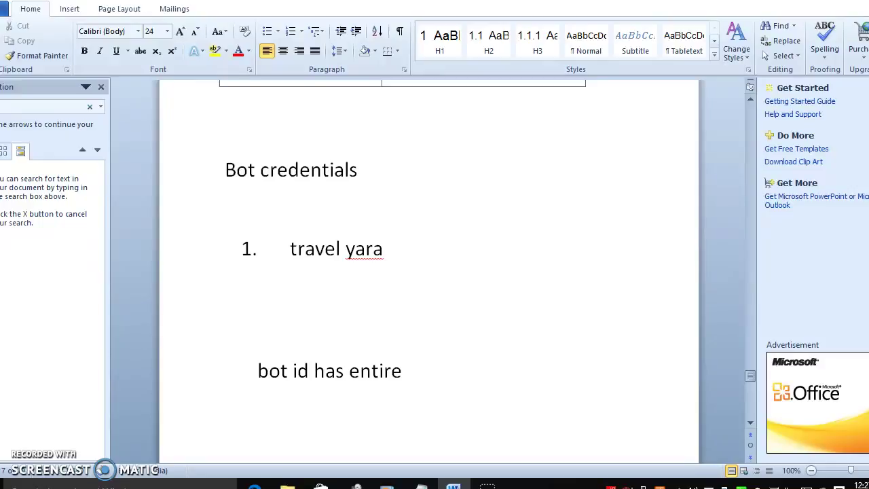
- Add a 'botid' line and insert a page break after it
key(Return)
key(Return)
key(Return)
key(Return)
key(BackSpace)
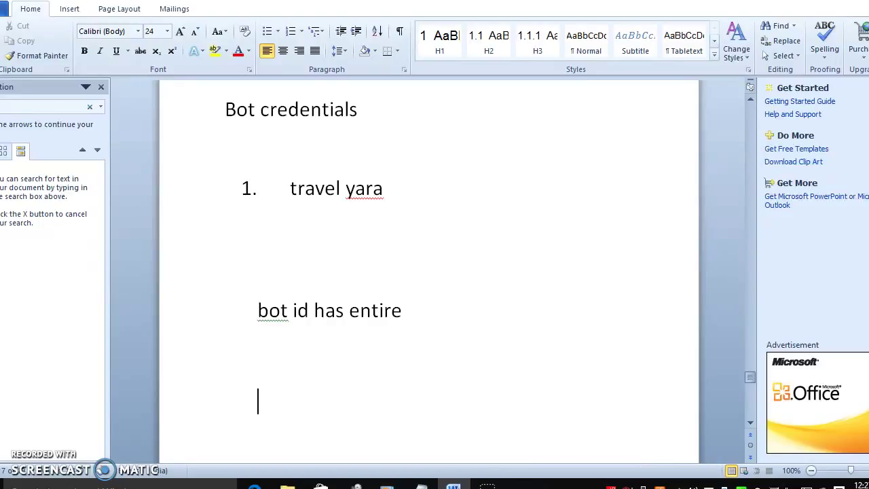
key(Return)
key(BackSpace)
key(BackSpace)
text(botid)
key(ctrl+Return)
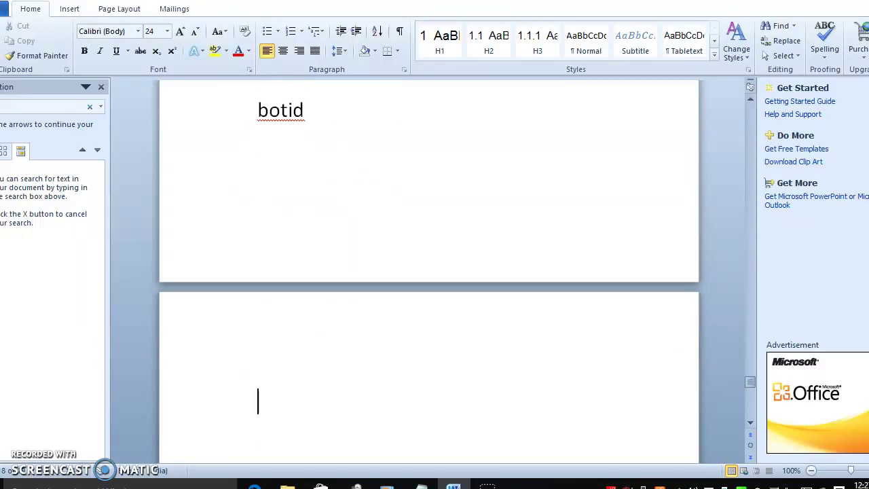
- Type 'website', 'expired 25 days or 30 days period of time' and 'first time crderntial' lines
text(websit)
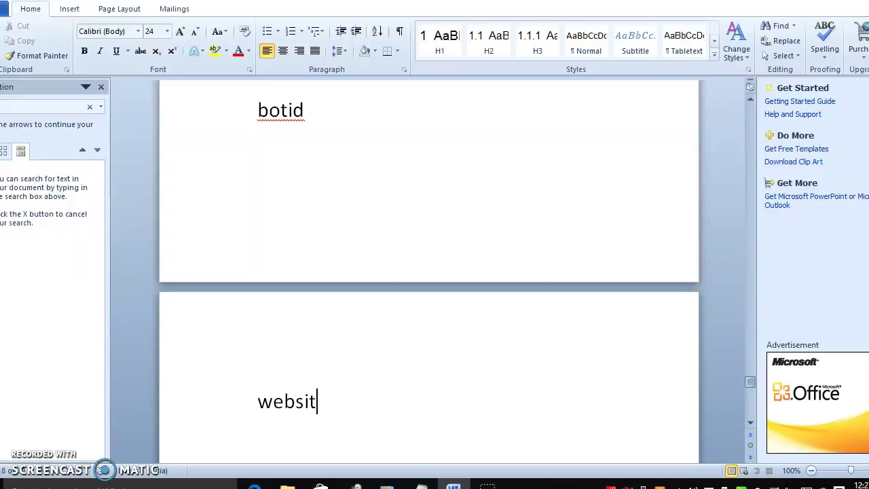
text(e)
key(Return)
key(Return)
key(Return)
text(exp)
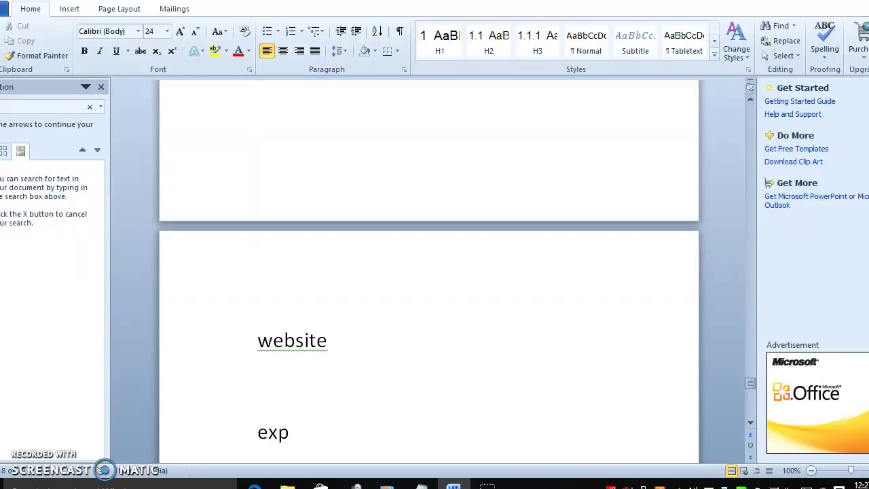
text(ired 25 days or 30 days period of)
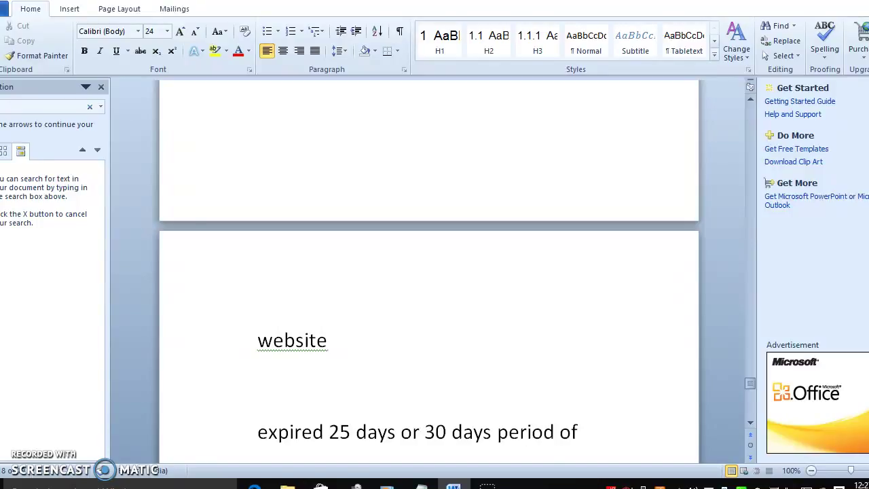
text( time)
key(Return)
key(Return)
text(first ti)
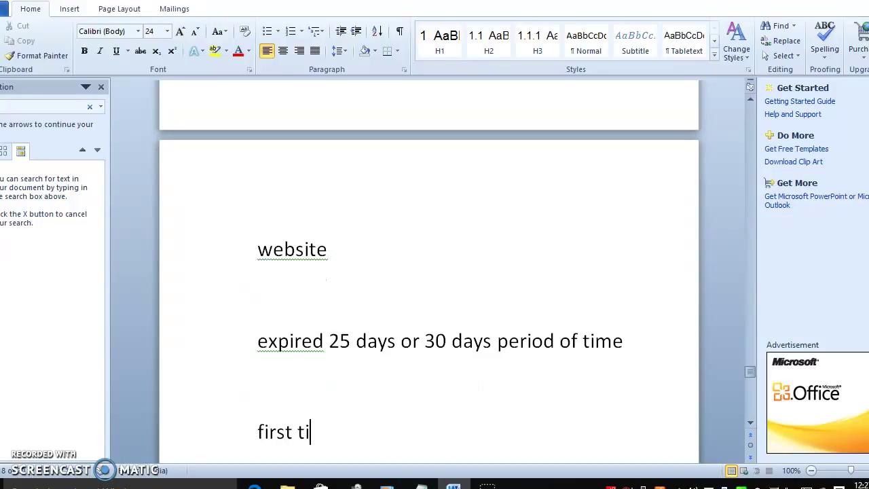
text(me crdernti)
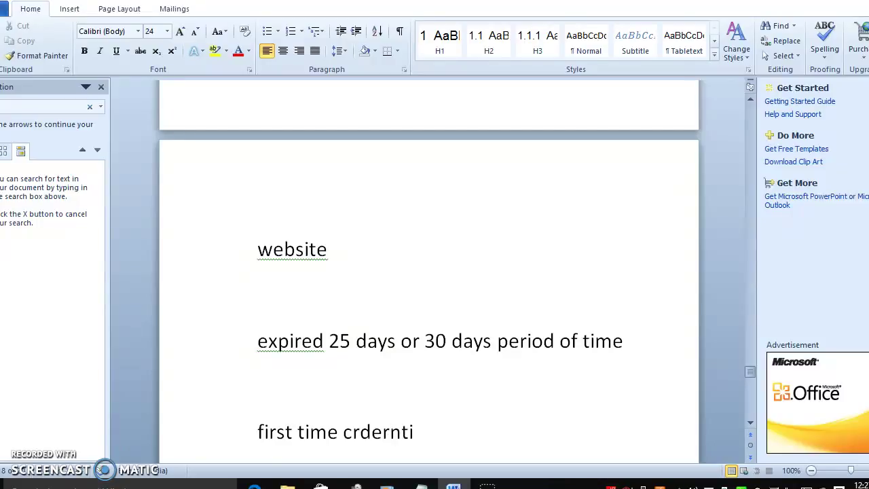
text(al)
key(Return)
- Add 'manager', 'crend', 'bot id bot passs' and 'suppose' lines, then insert a page break
text(manager)
key(Return)
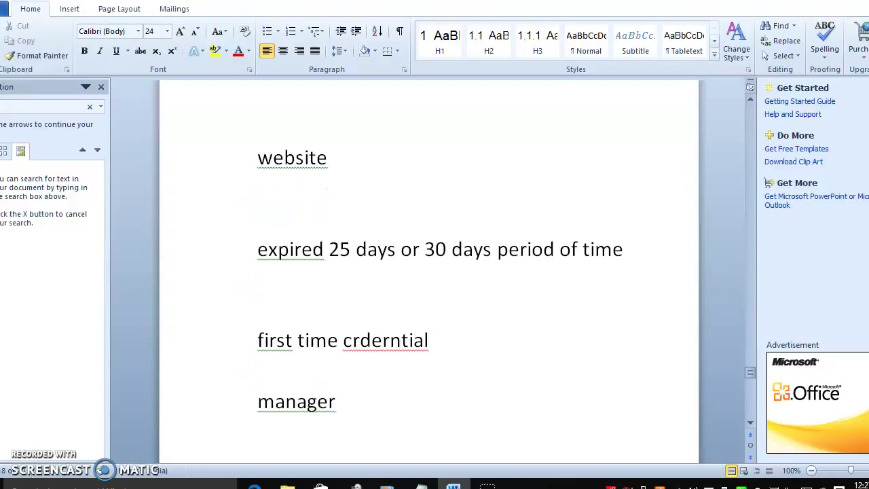
text(crend)
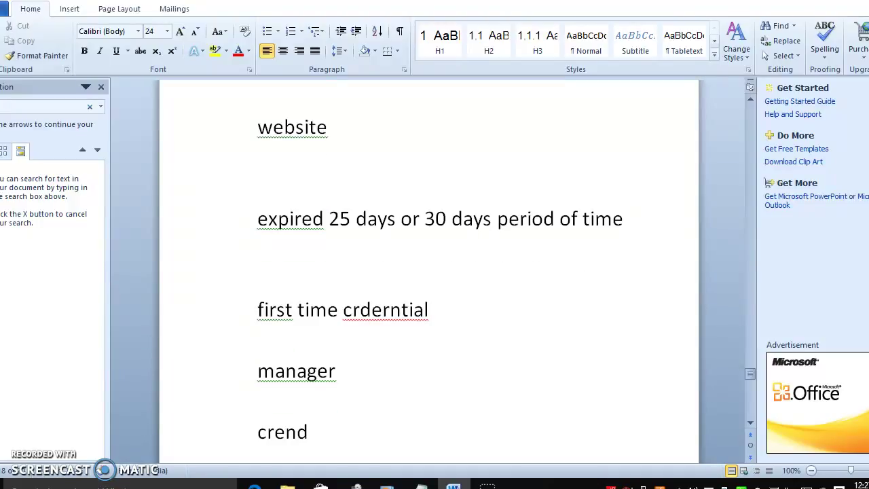
key(Return)
text(bot)
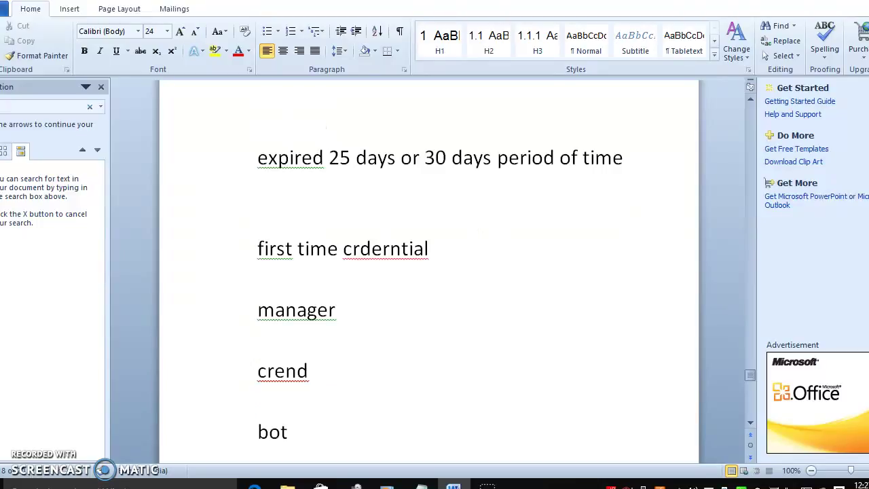
text( id bot passs)
key(Return)
key(Return)
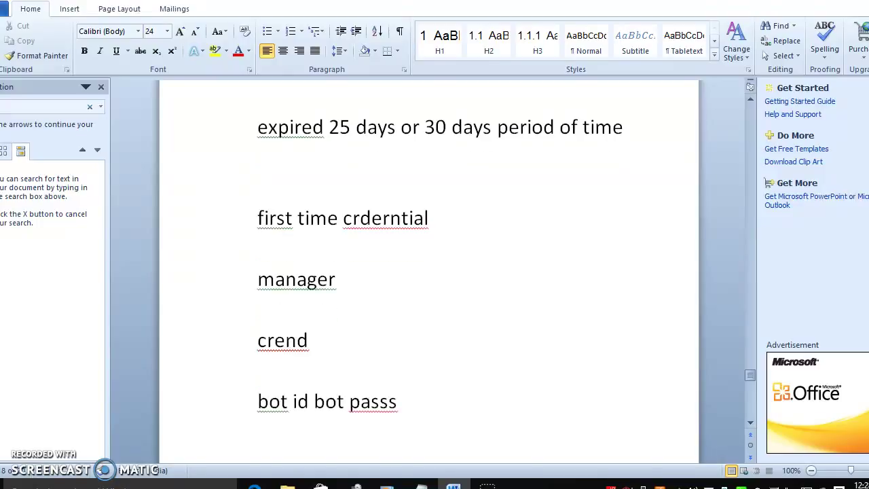
text(suppose)
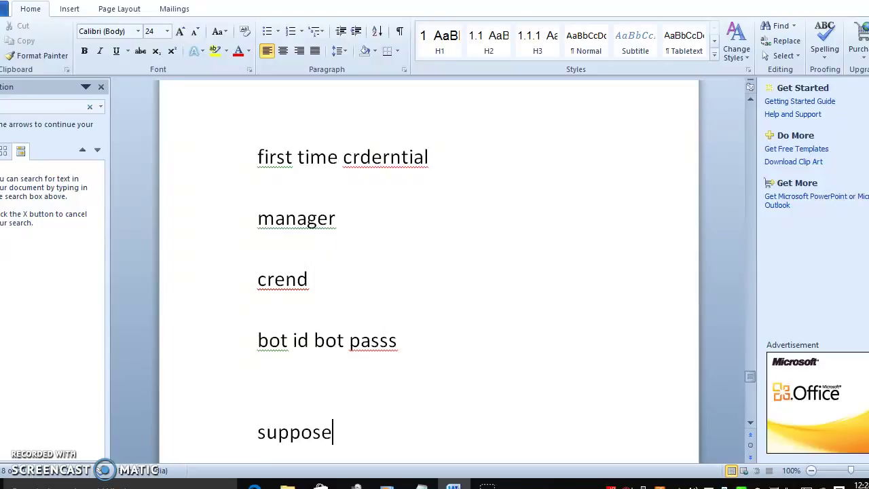
key(Return)
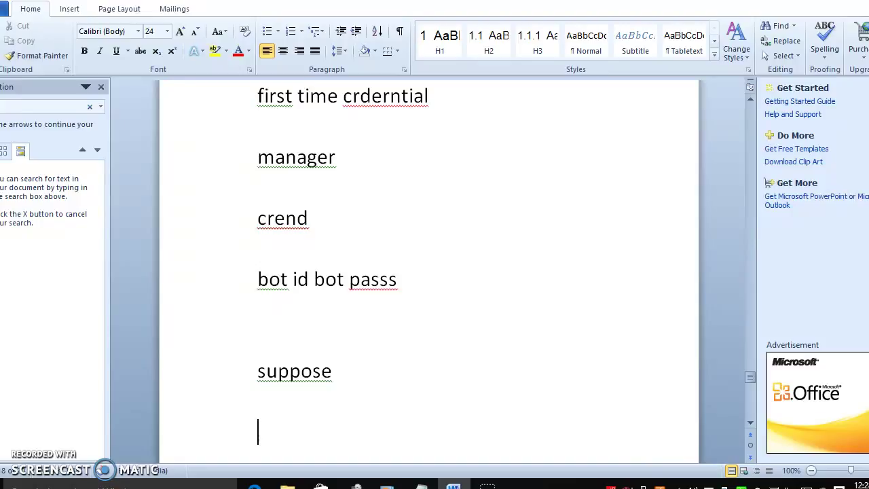
key(ctrl+Return)
key(Up)
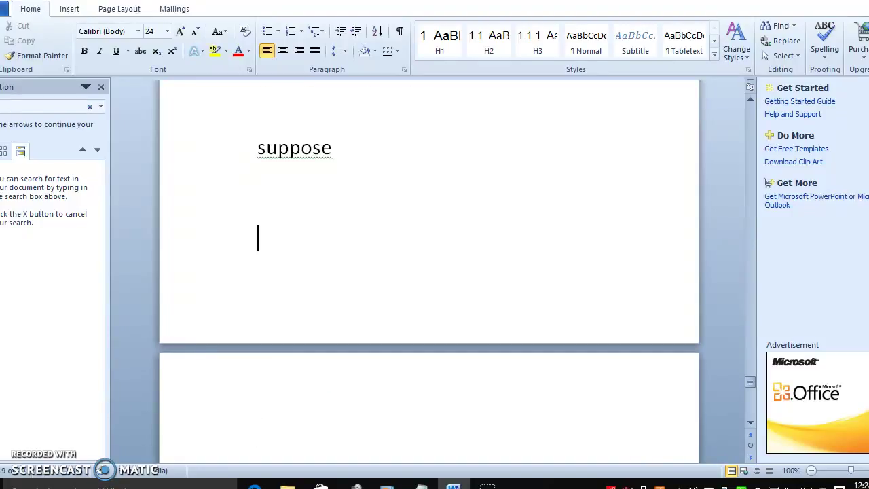
scroll(429, 271, down, 1)
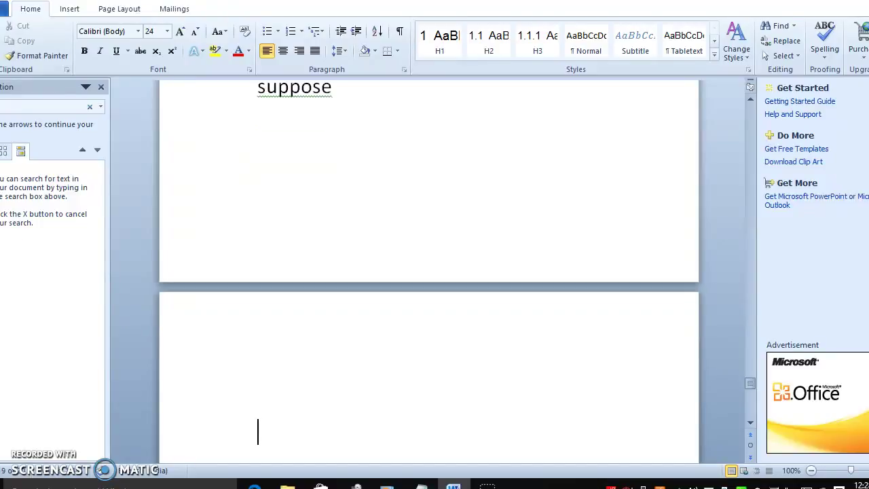
- Type the line "Website 25 ,30", correcting the earlier word and the extra zero
text(logi)
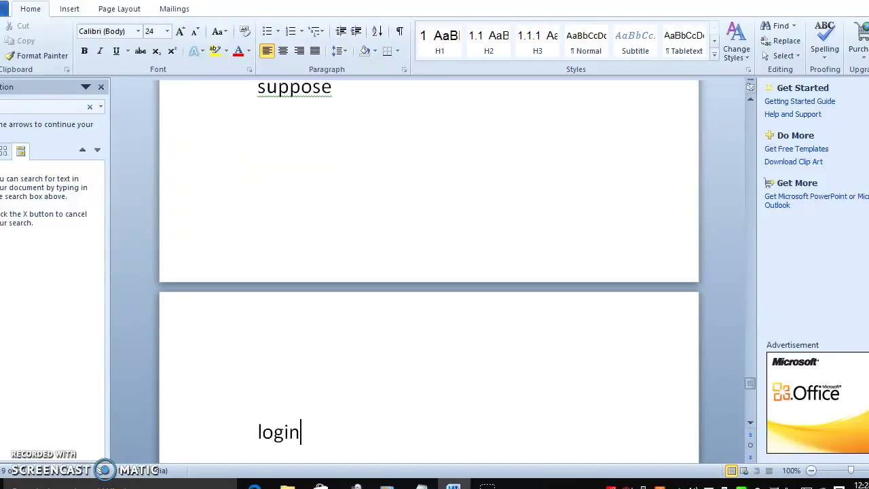
text(n)
key(BackSpace)
key(BackSpace)
key(BackSpace)
key(BackSpace)
key(BackSpace)
text(website )
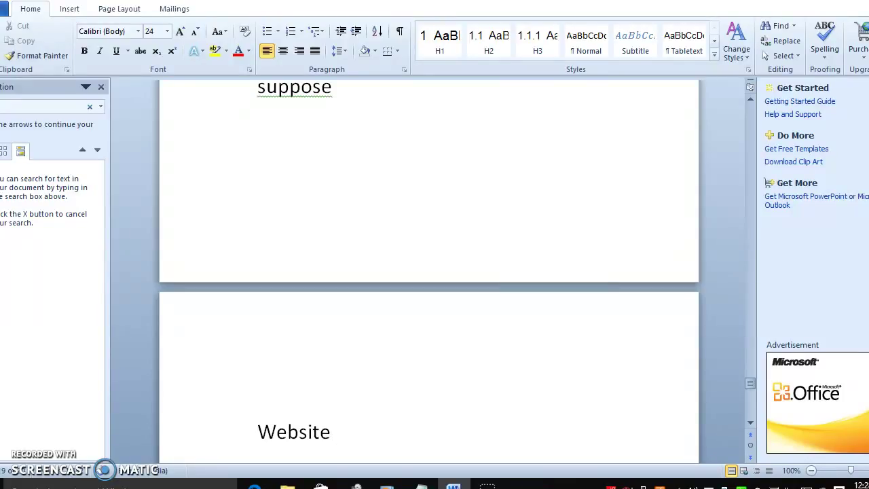
text(250)
key(BackSpace)
text(,30)
key(Return)
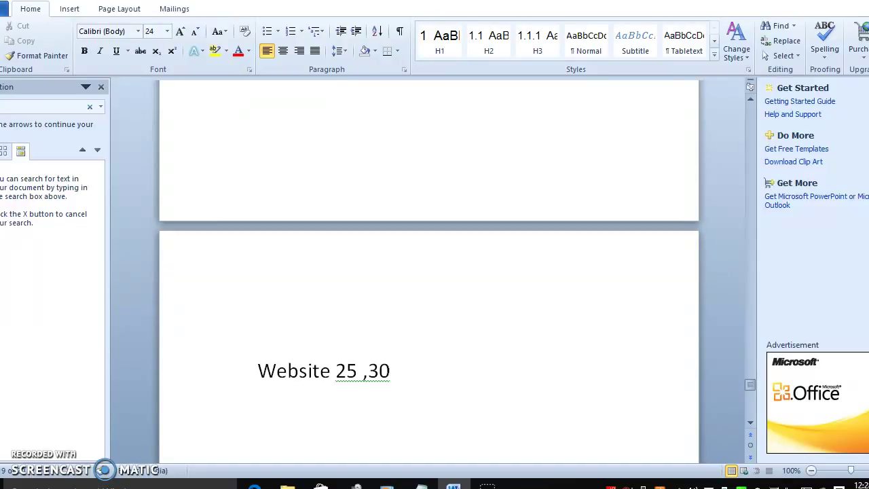
- Add the lines "In that case" and "Bot has to" below it, then adjust the blank lines
text(In that case)
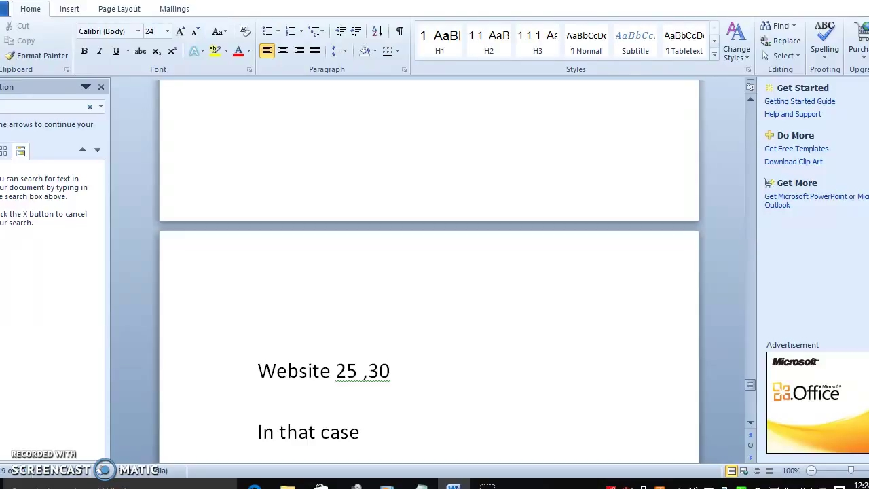
key(Return)
key(Return)
key(Return)
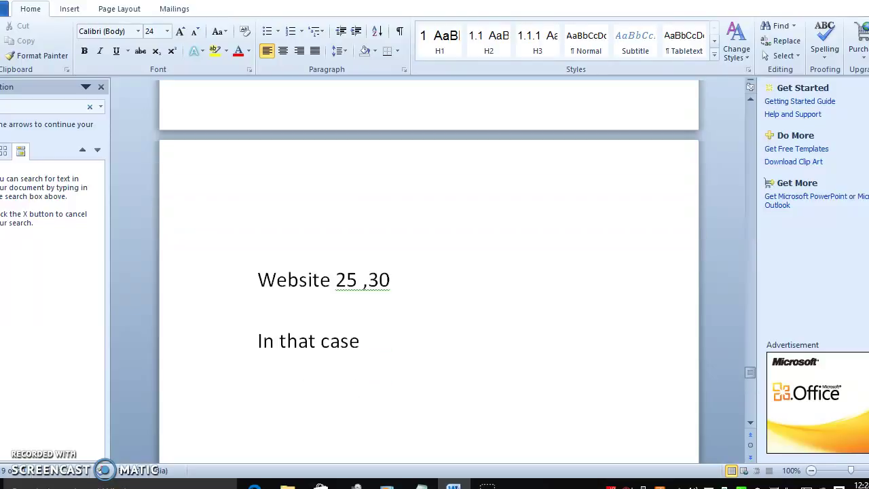
text(bot has)
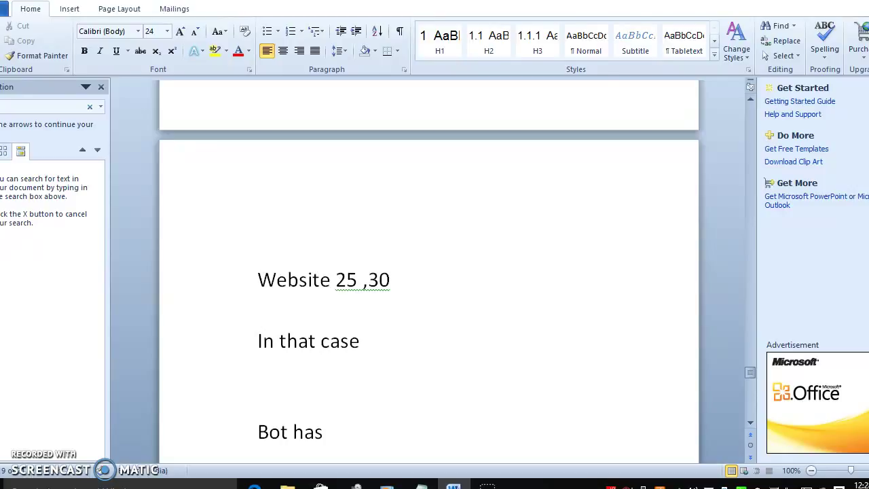
text( to)
key(Return)
key(Return)
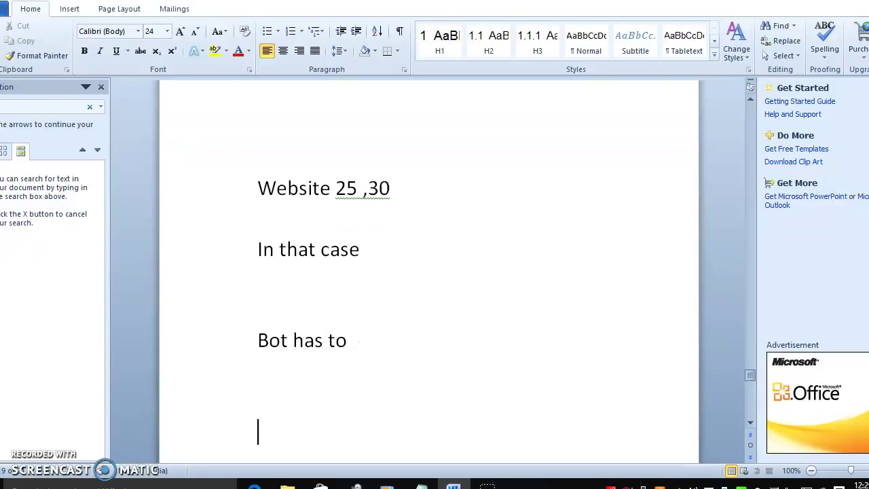
key(BackSpace)
- Type numbered item "2. bot is running" and end the list
text(2.)
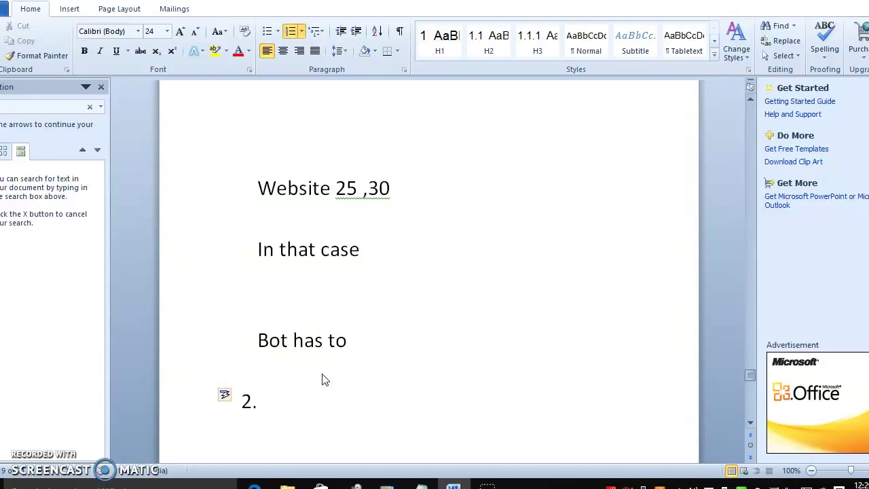
text( bot is runno)
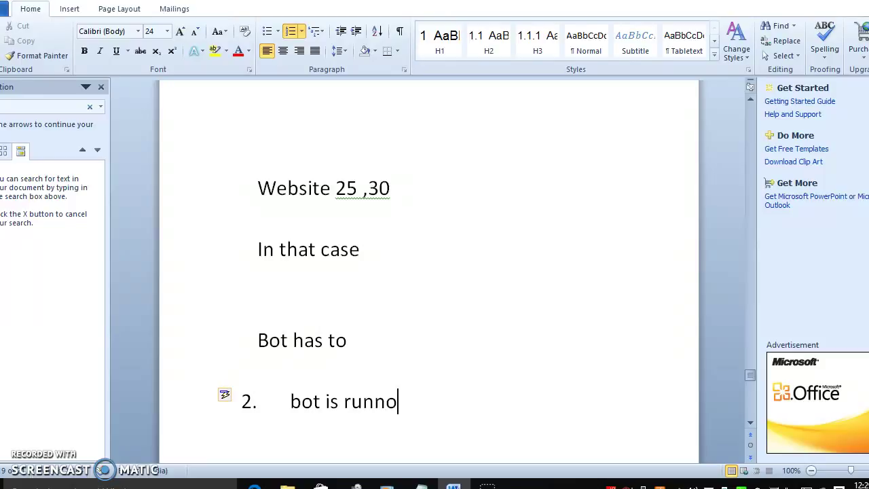
key(BackSpace)
text(ing)
key(Return)
key(Return)
scroll(324, 373, down, 2)
- Add the notes "for inv" and "capture" on separate lines
text(f)
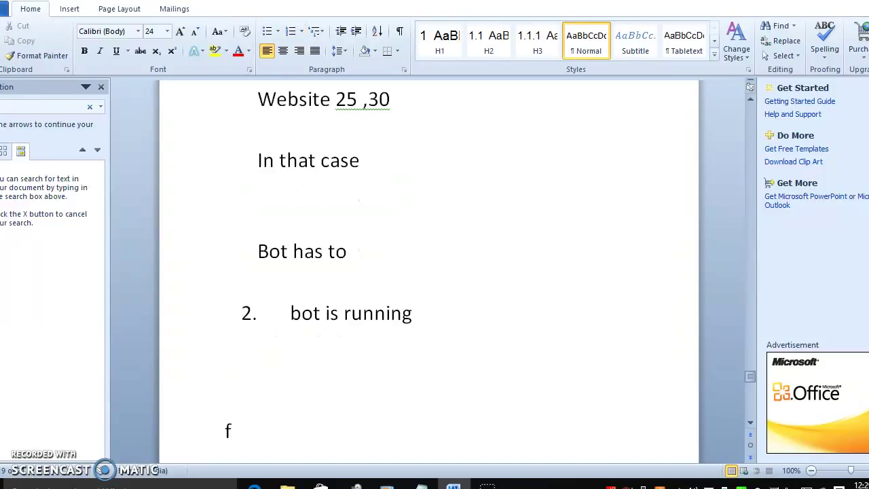
text(or some)
key(BackSpace)
key(BackSpace)
key(BackSpace)
key(BackSpace)
key(BackSpace)
text(inv)
key(Return)
text(cs)
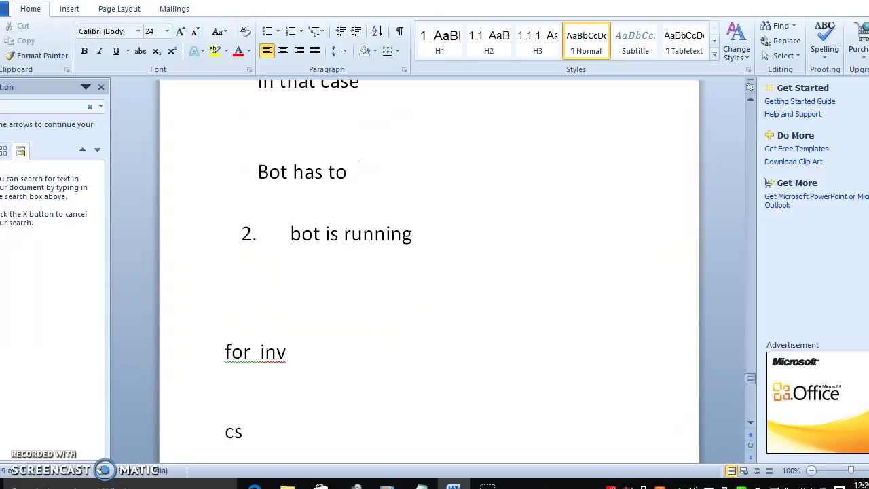
key(BackSpace)
text(apture)
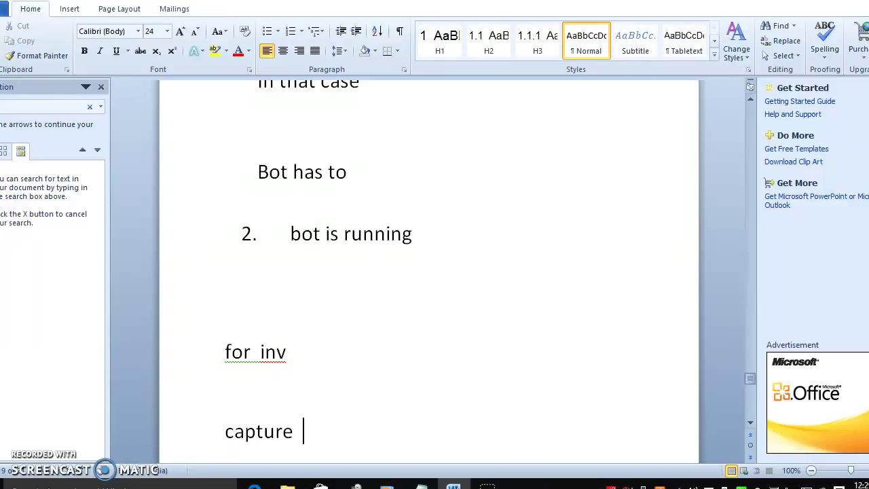
key(Return)
key(Return)
- Add "rpa retry second attempt", then "bot has to invalid credentials" on the next page
text(rp)
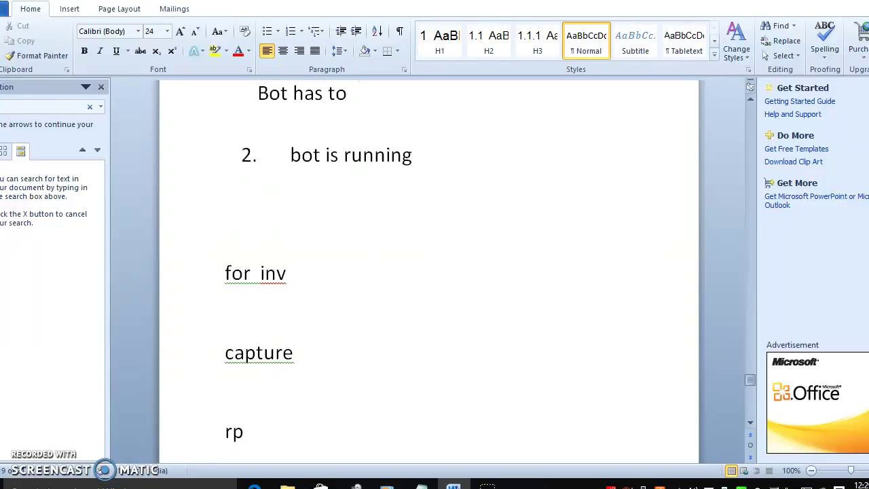
text(a retry second attempt)
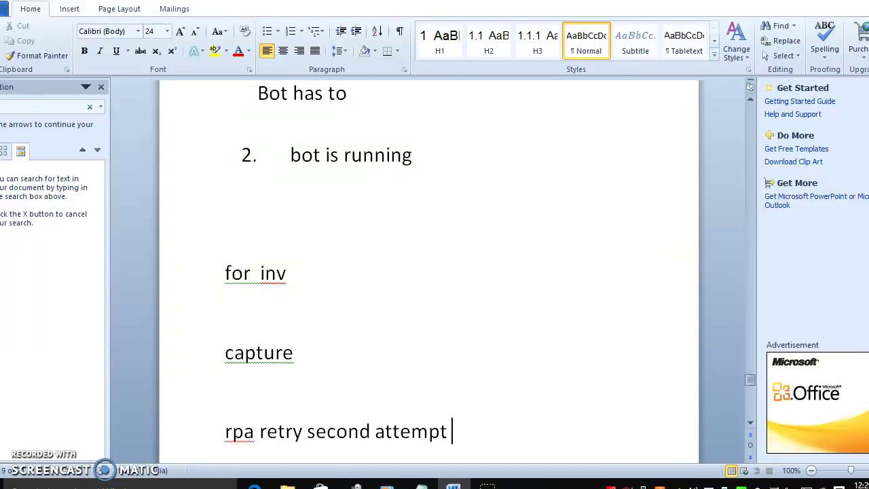
key(Return)
text(bot has to invalid)
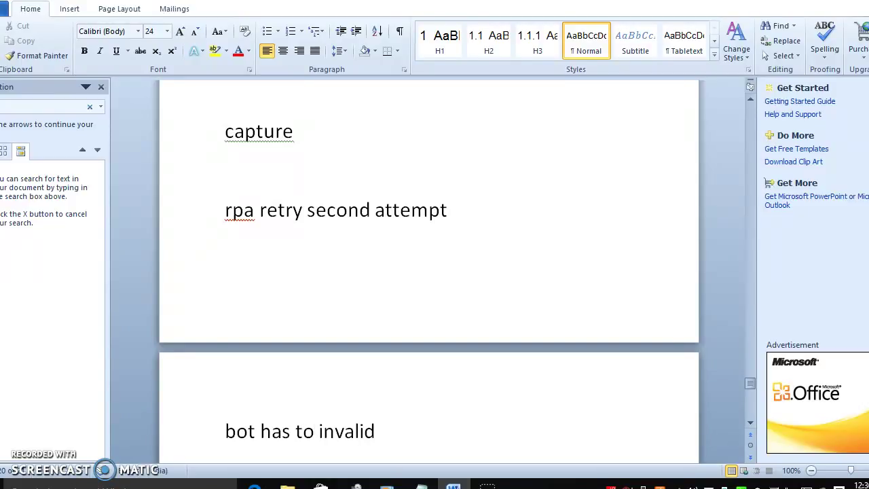
text( credentials)
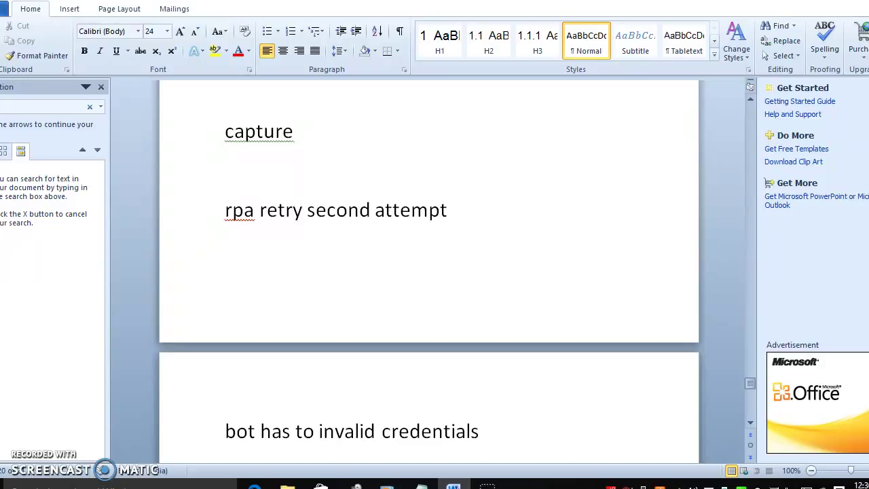
- Scroll below the "bot has to invalid credentials" note and return to an empty line
scroll(427, 272, down, 2)
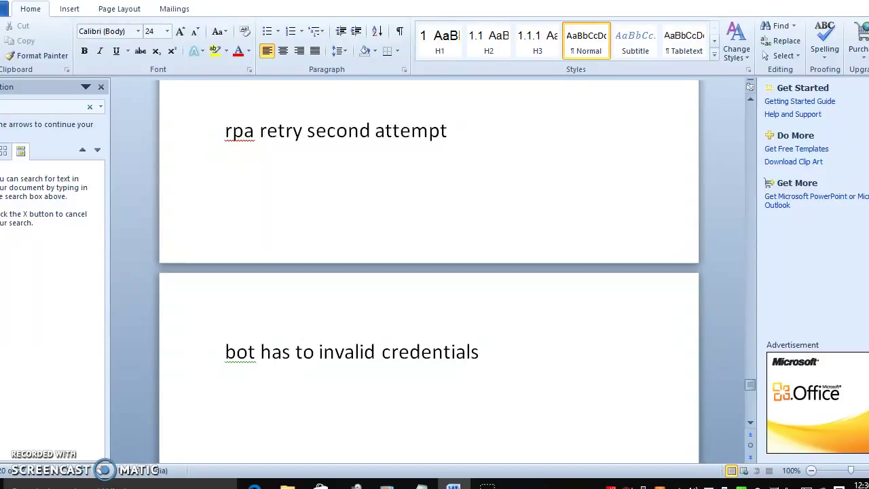
scroll(428, 271, down, 3)
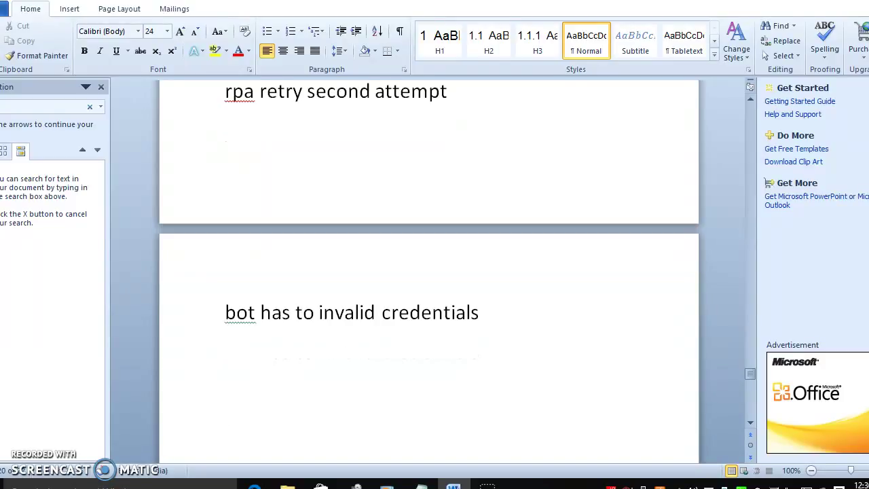
key(BackSpace)
key(BackSpace)
key(BackSpace)
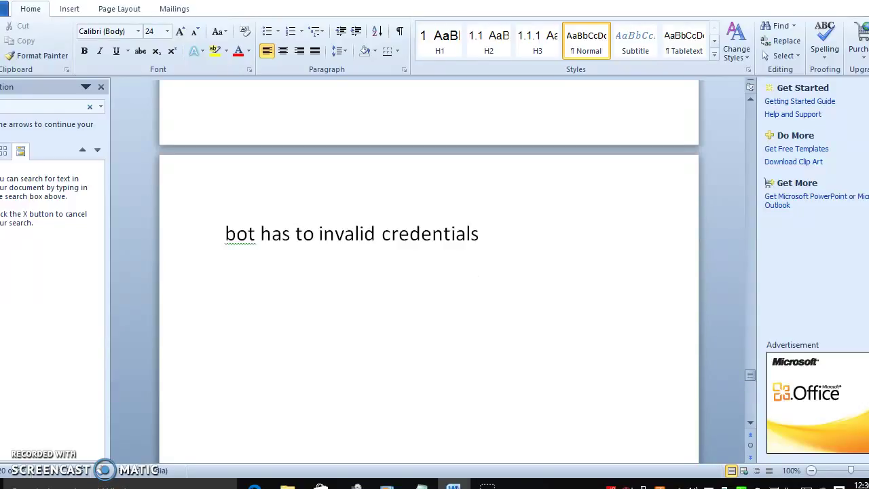
- Type "SDD", "bot" and "how many days" as separate lines
text(SDD)
key(Return)
scroll(428, 271, down, 1)
text(bot)
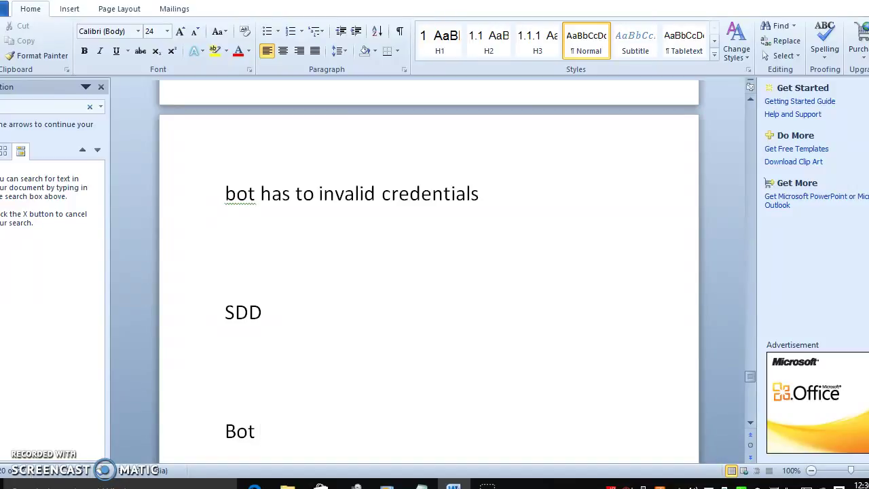
scroll(427, 272, down, 2)
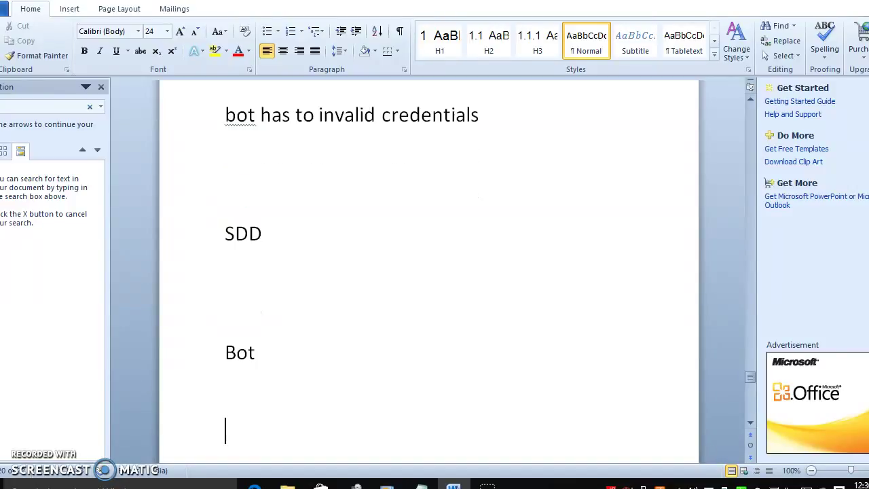
text(how many days)
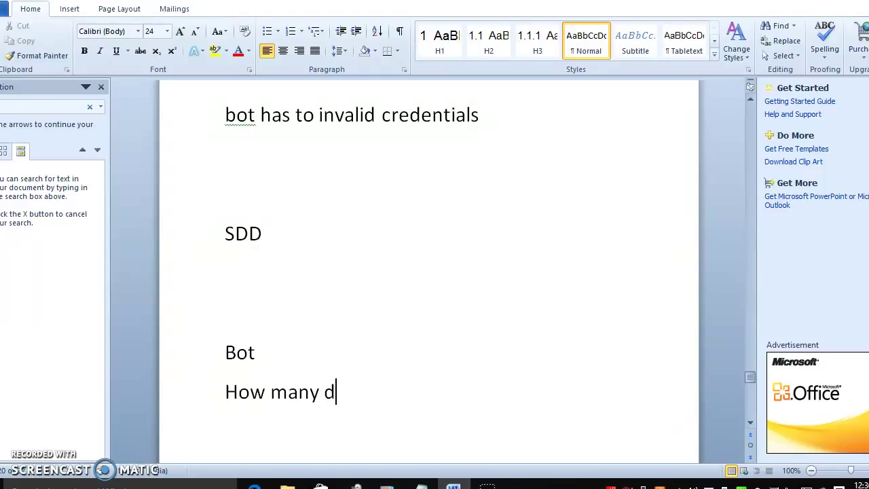
key(Return)
key(Return)
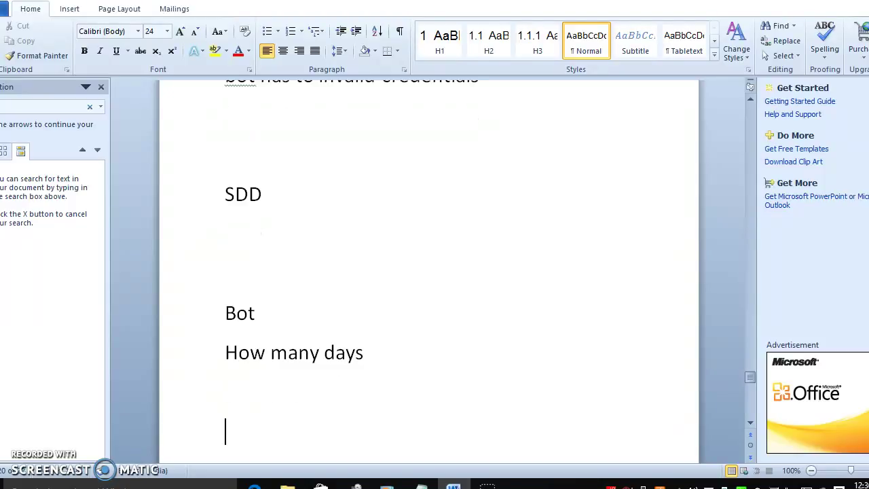
- Add "version" and "ok. Guys." lines, then begin a line with "It"
text(version)
key(Return)
key(Return)
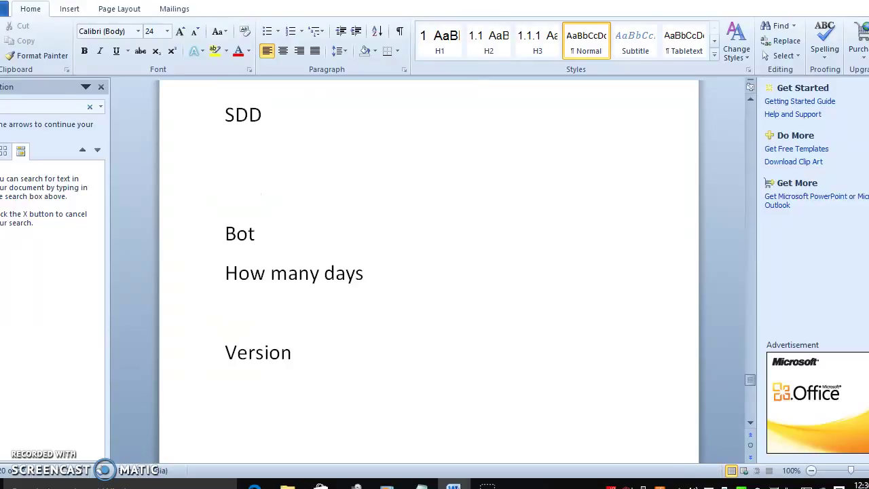
text(ok. Gy)
key(BackSpace)
text(uys)
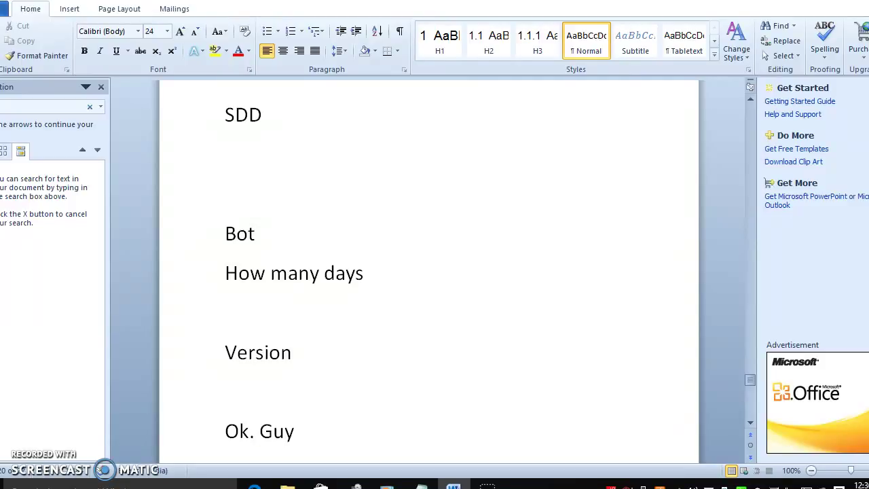
key(Return)
key(Return)
text(It)
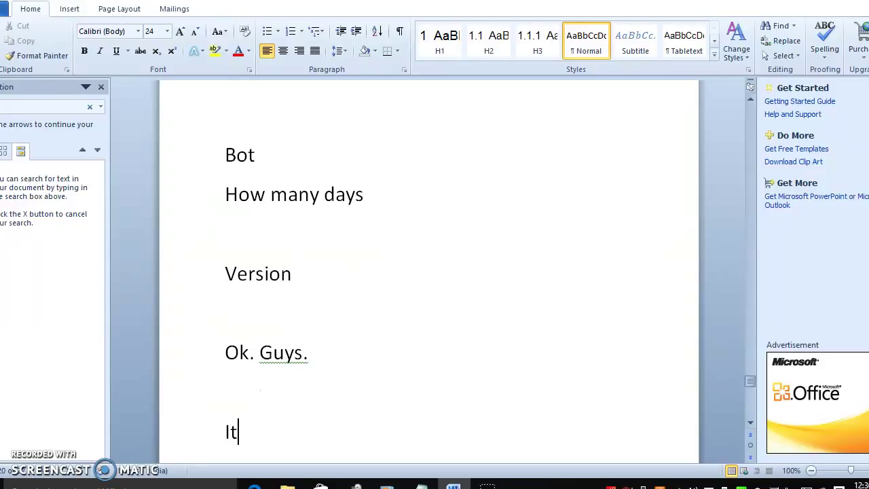
text('s)
key(BackSpace)
key(BackSpace)
key(BackSpace)
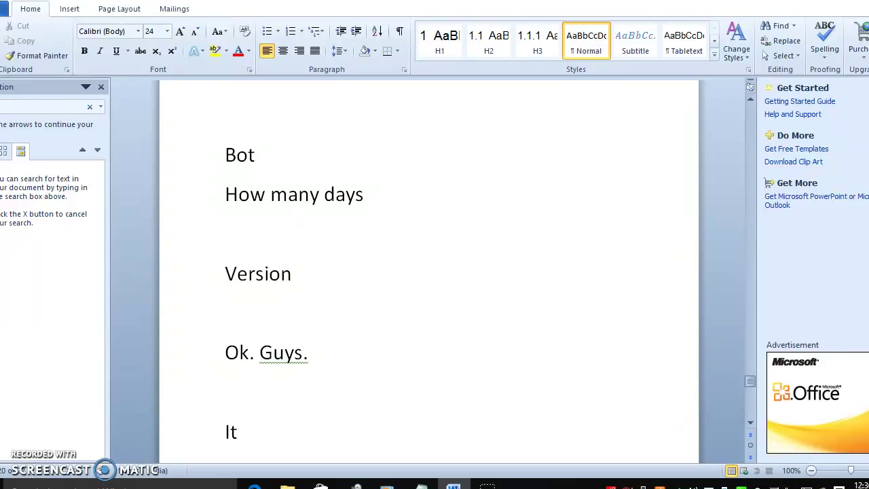